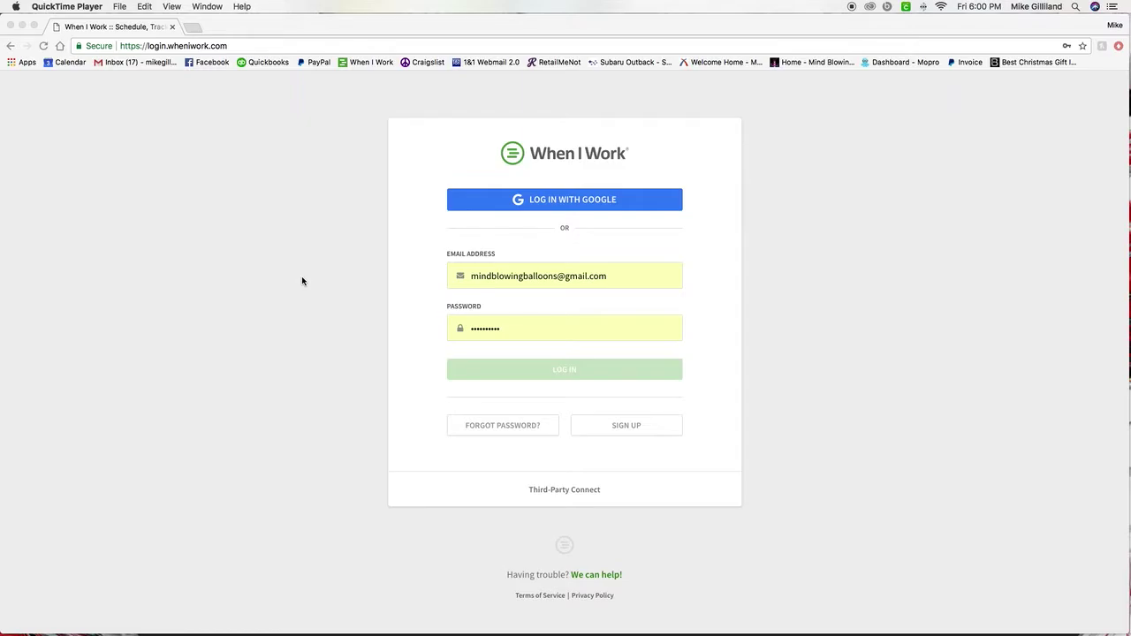
- Log in with the prefilled account credentials and open the account's own availability calendar
click(301, 281)
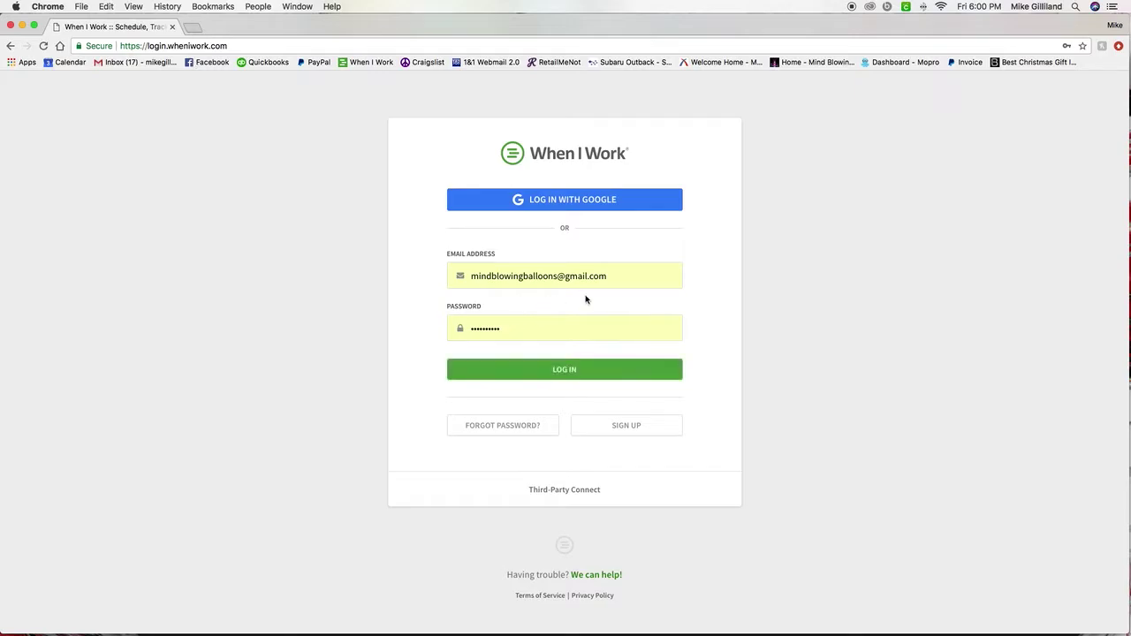
click(599, 378)
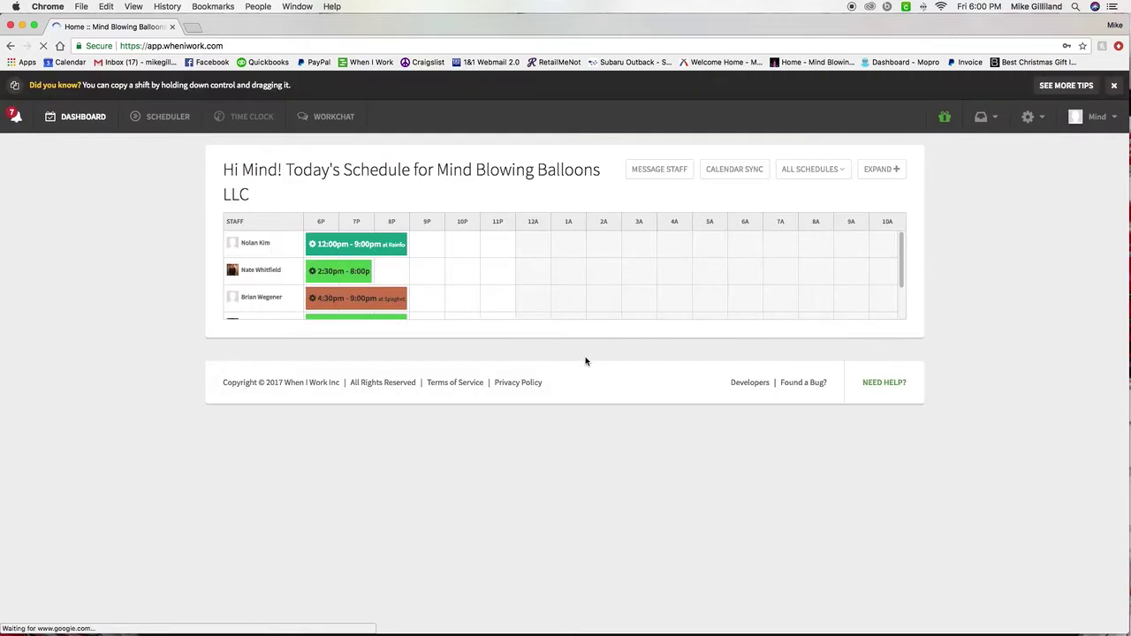
click(1100, 117)
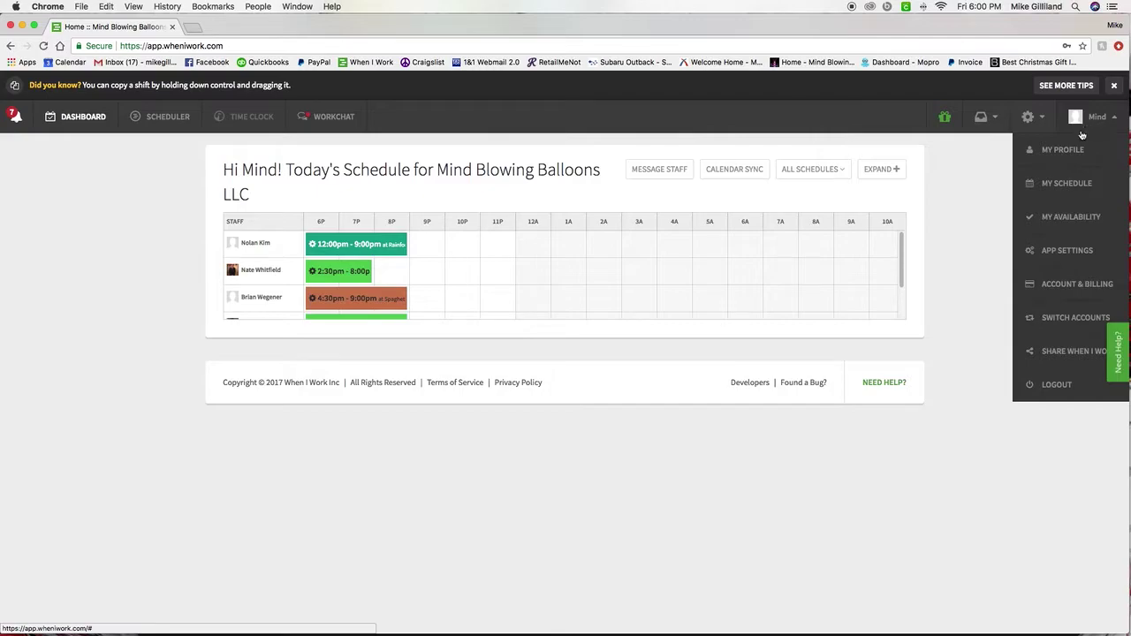
click(1061, 221)
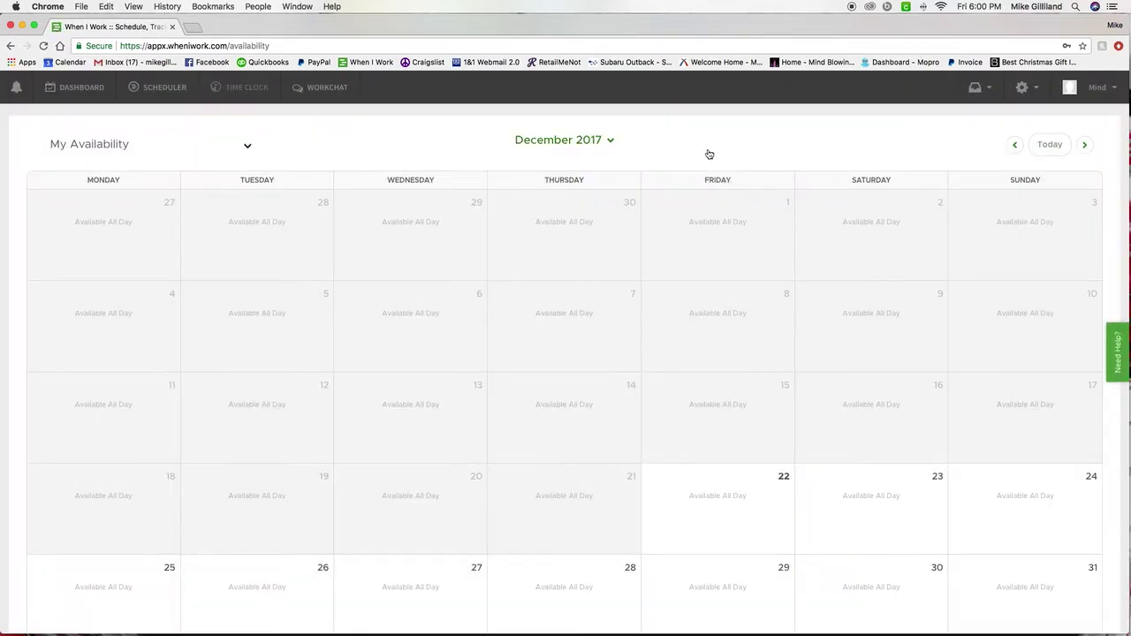
- Switch the availability calendar to January 2018 by choosing January 1 as the date
click(596, 142)
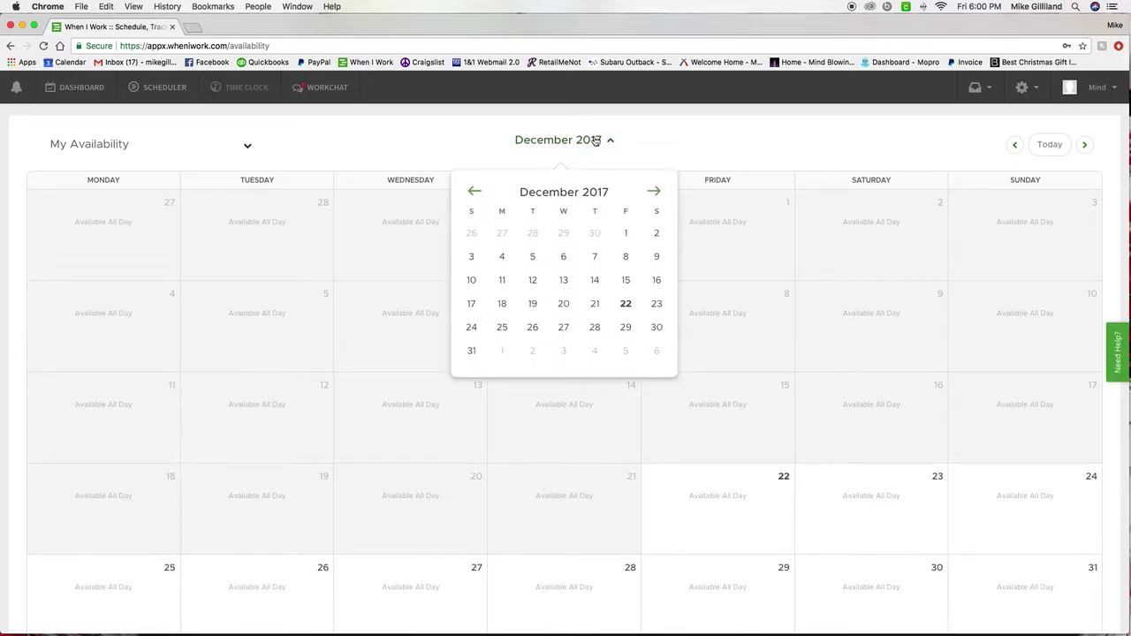
click(656, 192)
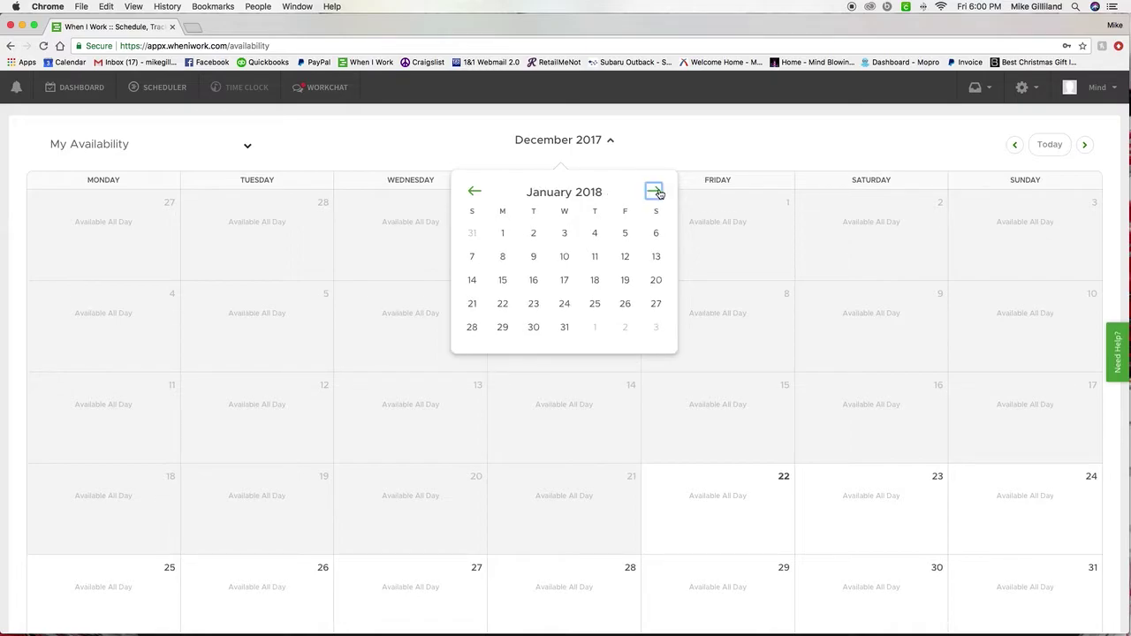
click(505, 235)
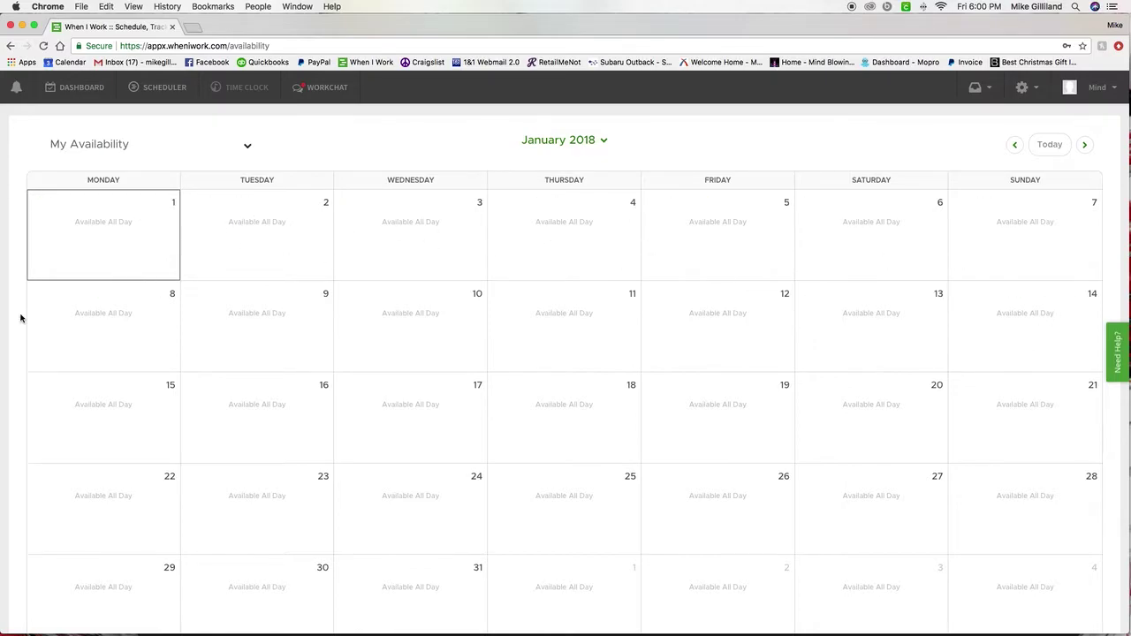
- Add and save an all-day, non-repeating unavailable preference on Saturday, January 6, 2018
scroll(748, 450, down, 1)
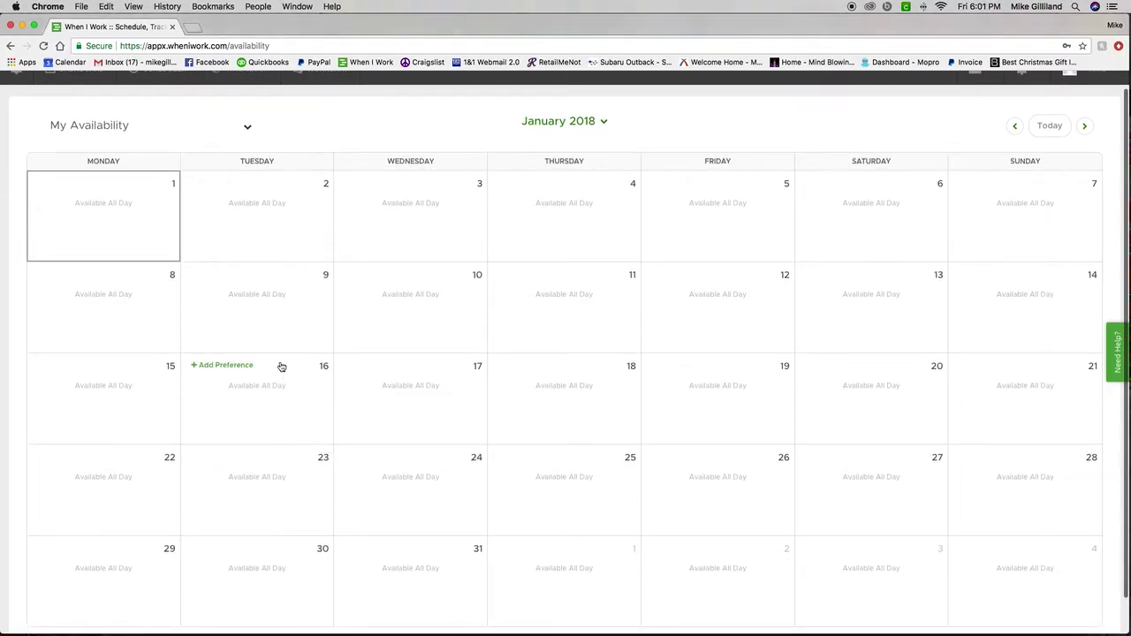
scroll(280, 368, up, 1)
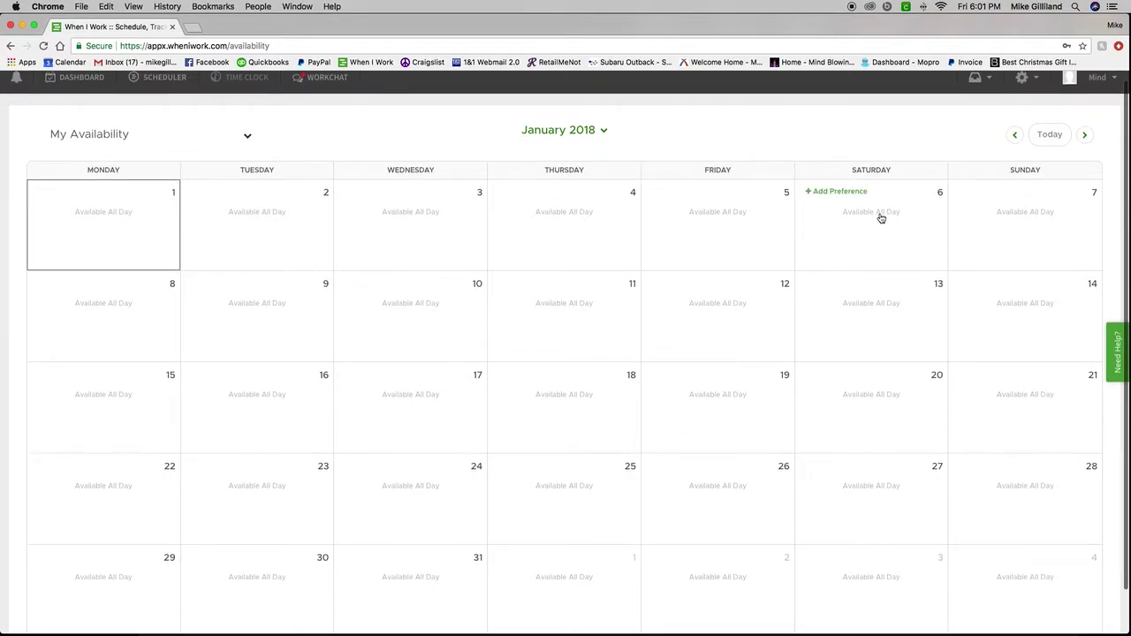
click(863, 247)
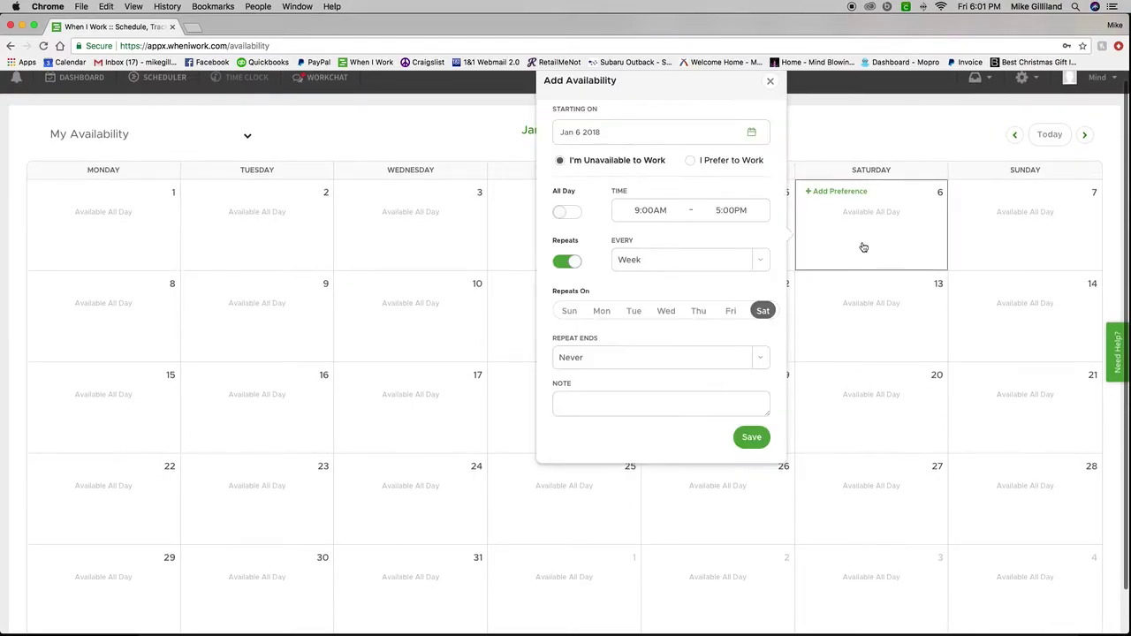
click(567, 212)
click(579, 265)
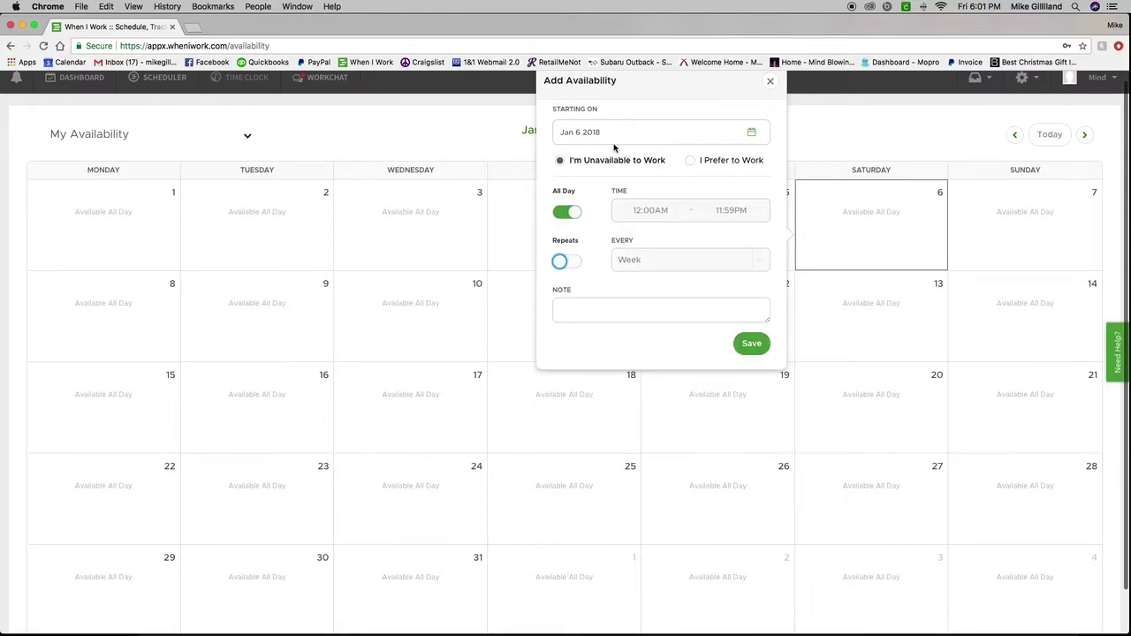
click(753, 346)
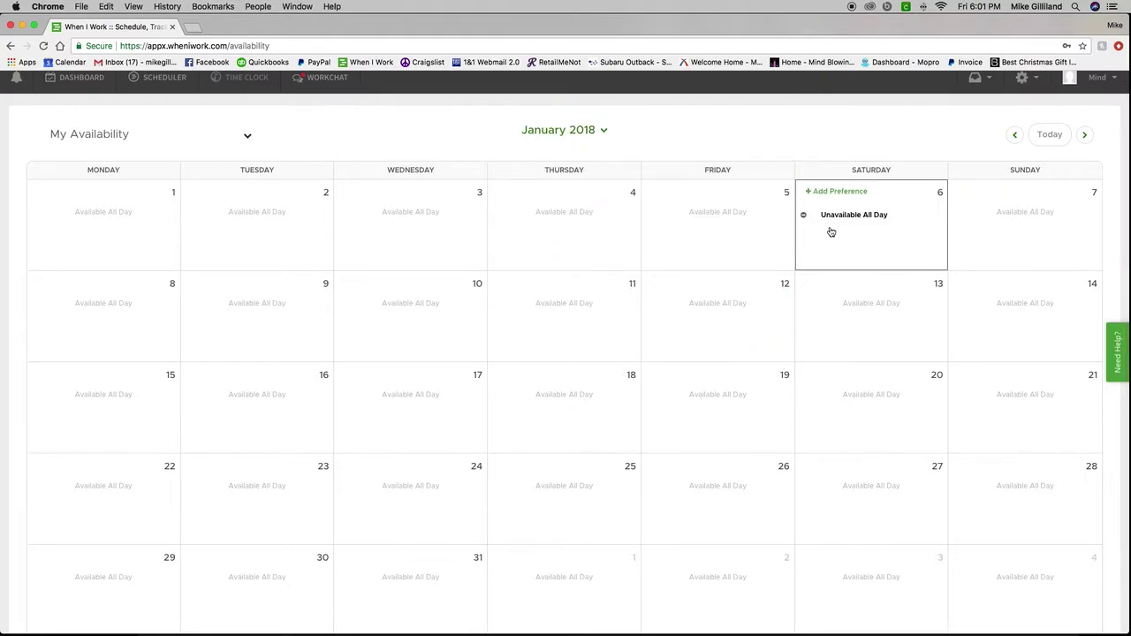
- Add and save an all-day, non-repeating unavailable preference on Sunday, January 7, 2018
mouse_move(923, 224)
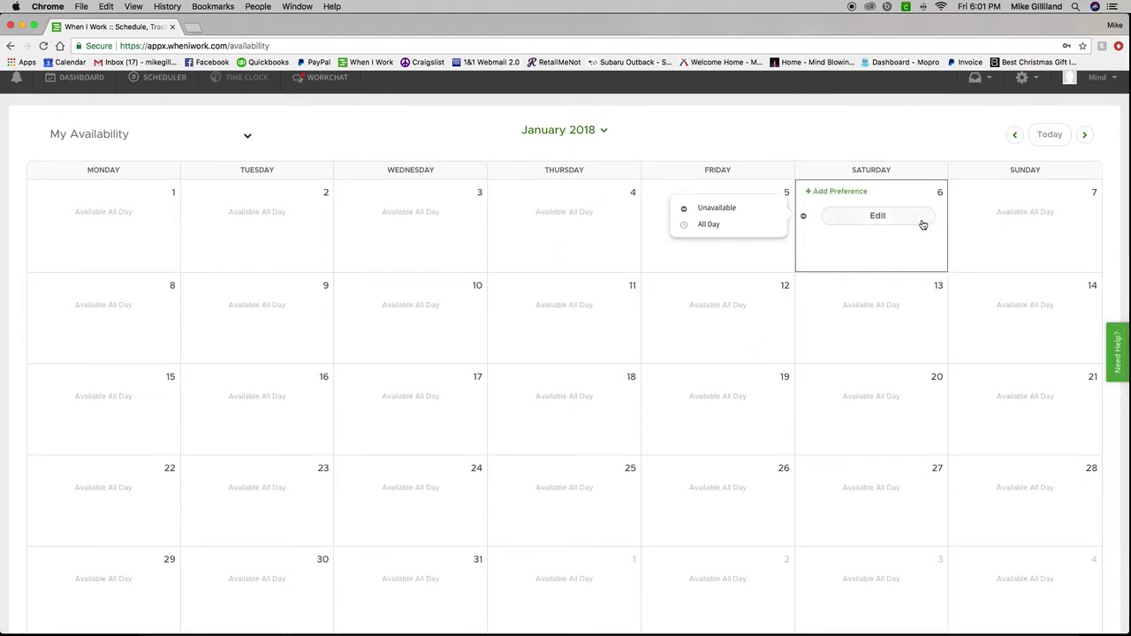
click(977, 224)
click(708, 214)
click(721, 261)
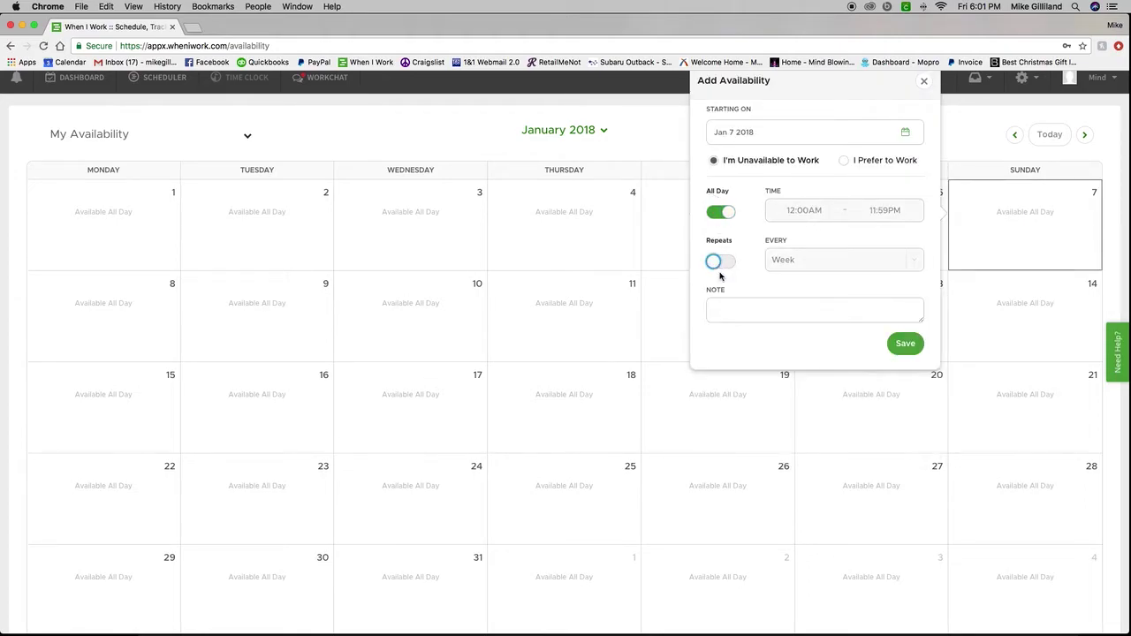
click(905, 343)
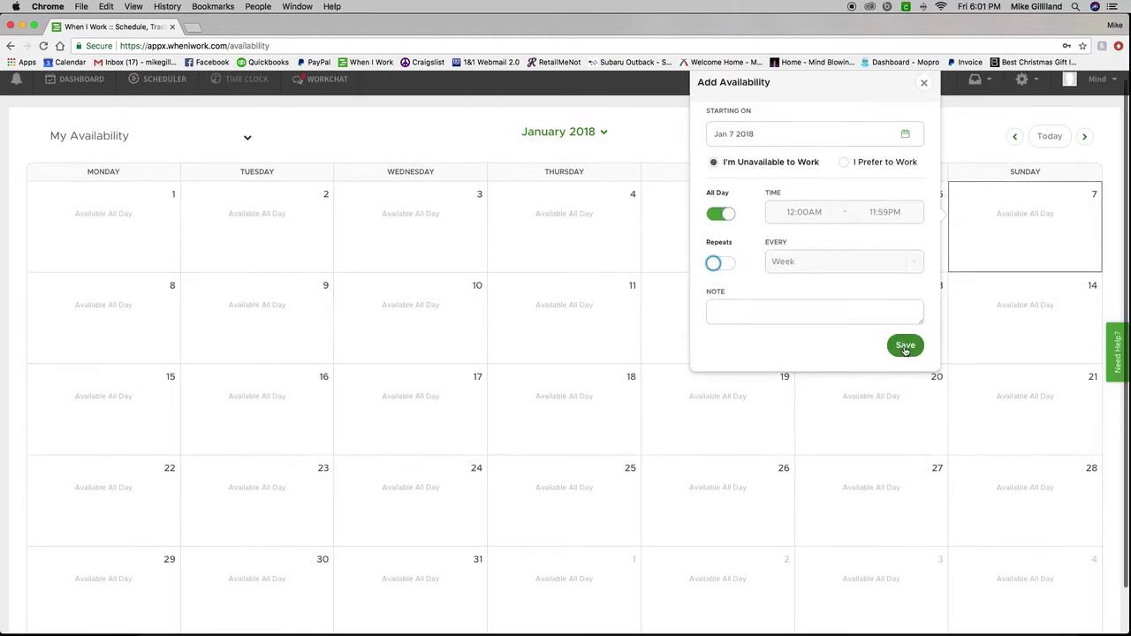
- Add and save an all-day, non-repeating unavailable preference on Monday, January 8, 2018
click(132, 330)
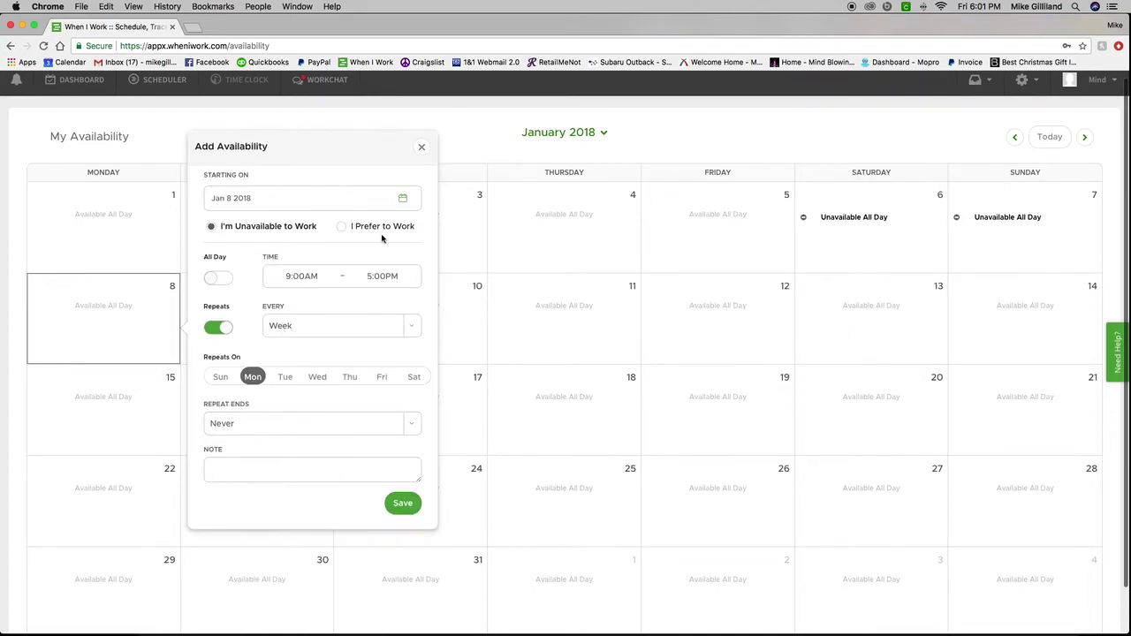
click(214, 279)
click(220, 327)
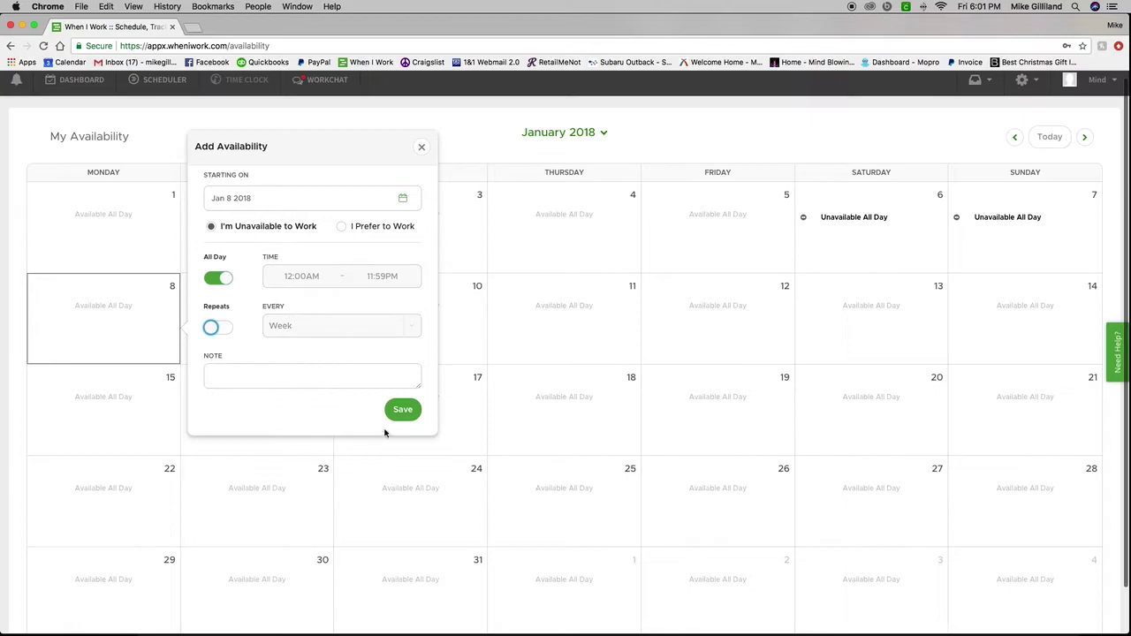
click(400, 410)
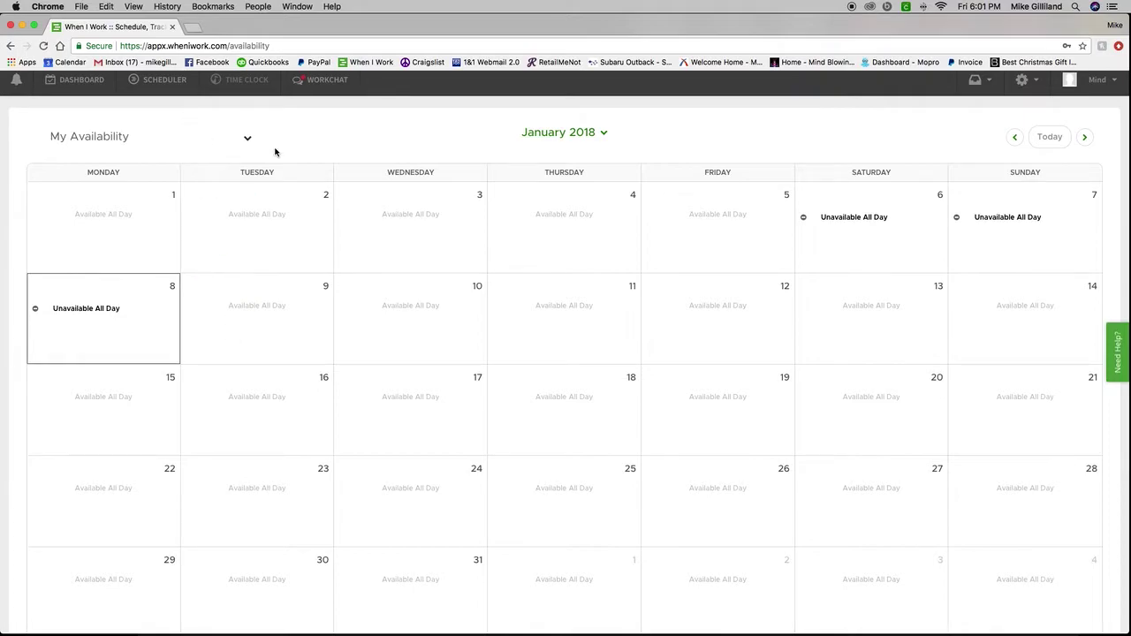
- Open the scheduler and examine the employees' unavailability blocks and preference markers for the week of January 1 to 7, 2018
scroll(274, 152, up, 1)
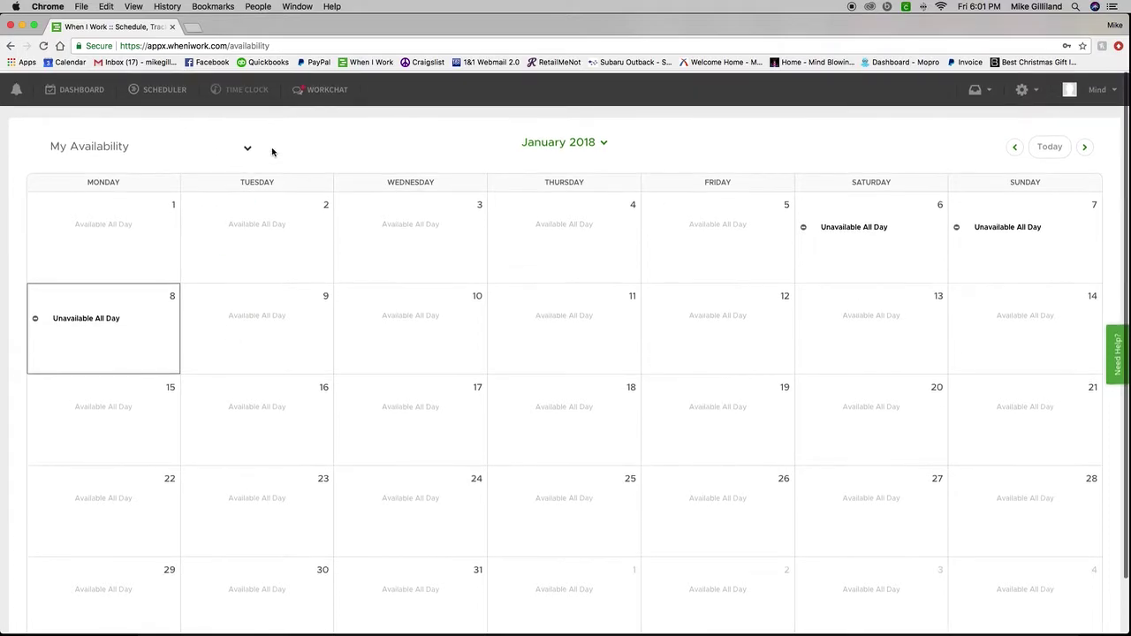
click(170, 95)
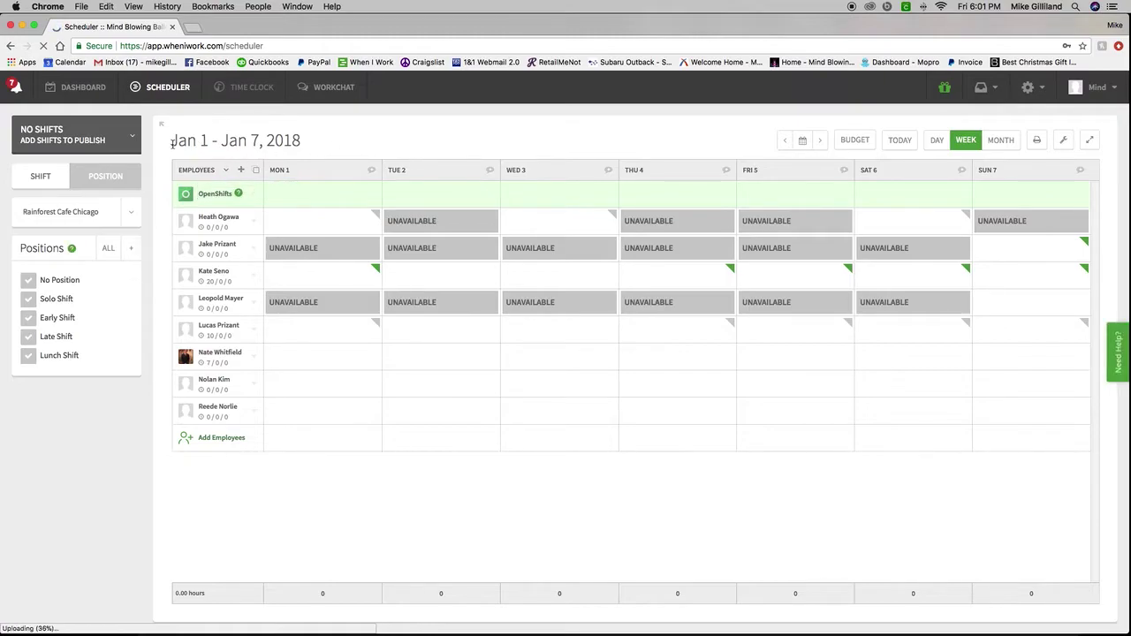
mouse_move(171, 141)
mouse_down()
mouse_move(312, 144)
mouse_move(175, 141)
mouse_up()
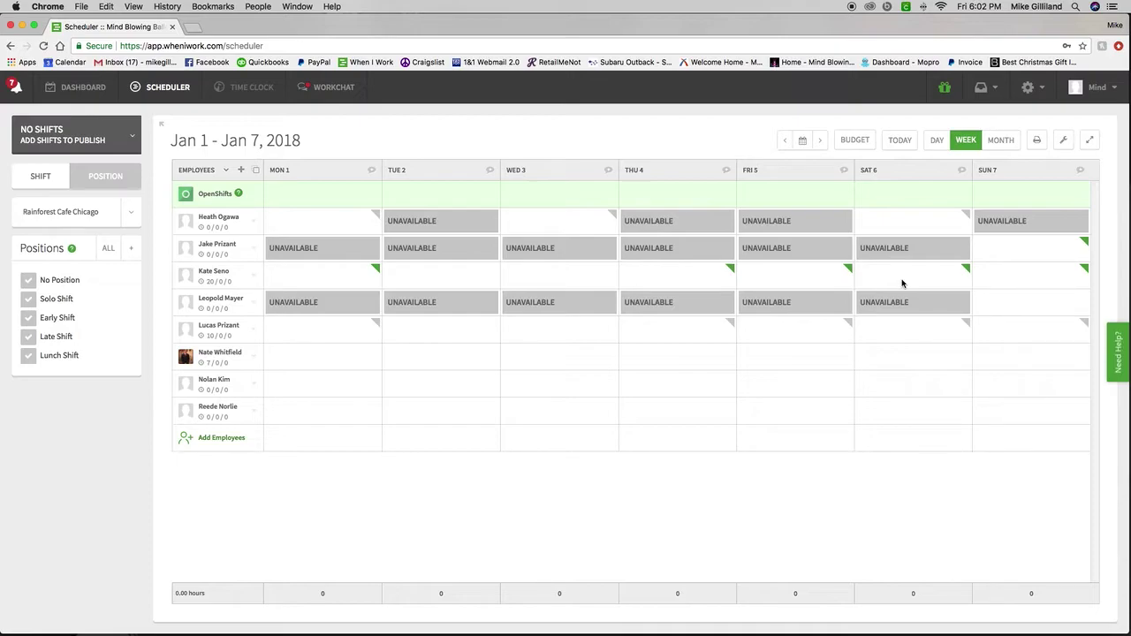
mouse_move(967, 272)
mouse_move(968, 326)
mouse_move(376, 324)
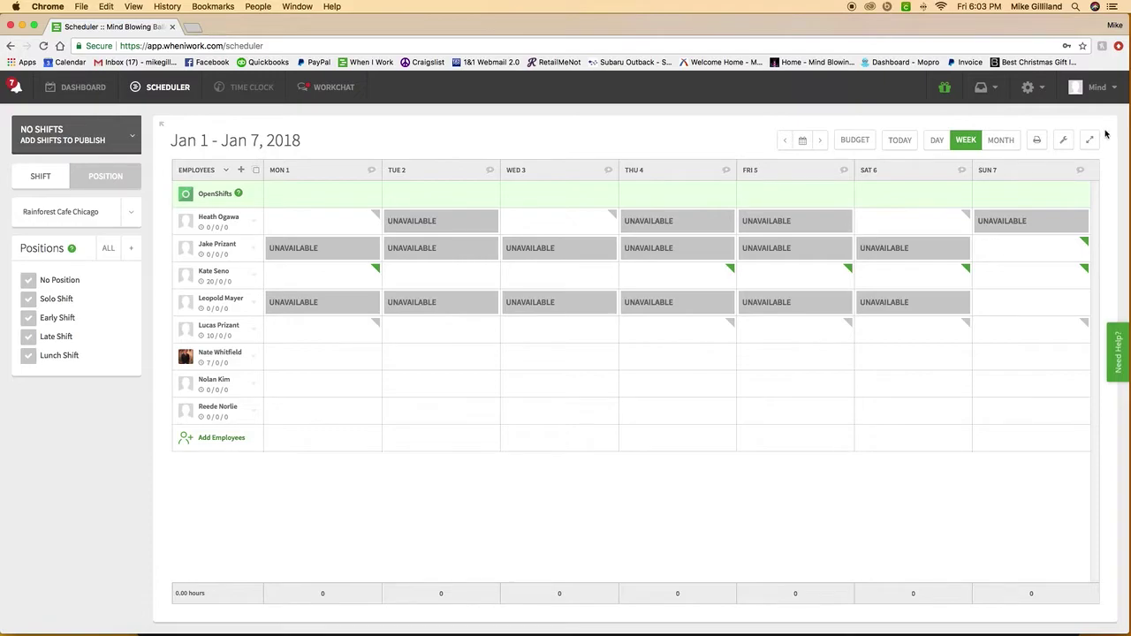
- Return to the account's own availability calendar and display January 2018
click(1101, 87)
click(1092, 195)
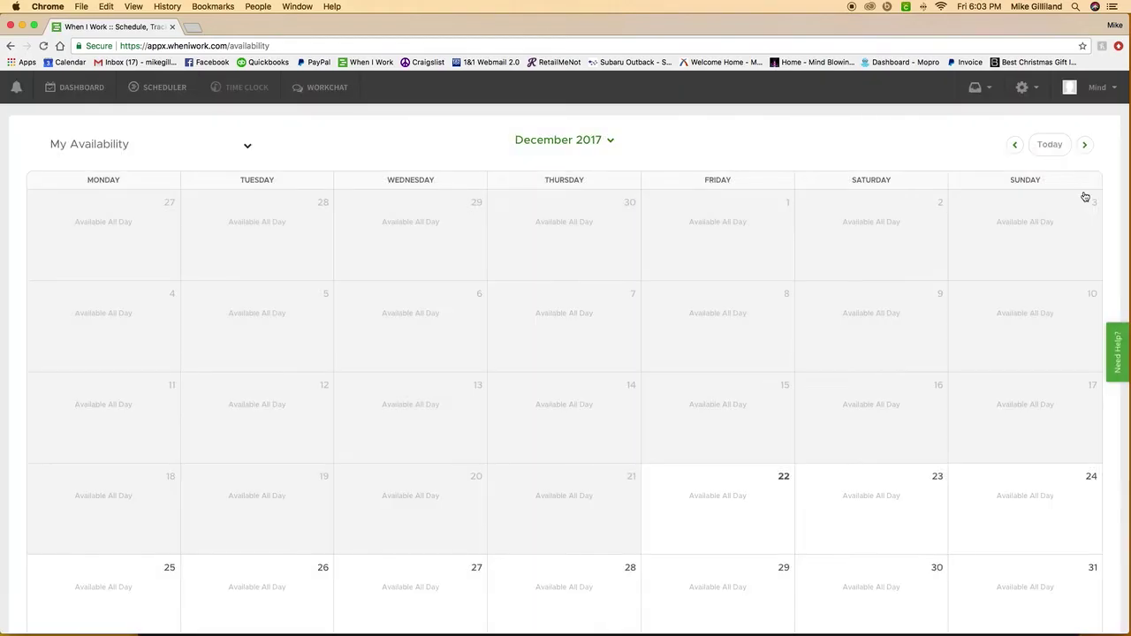
click(549, 142)
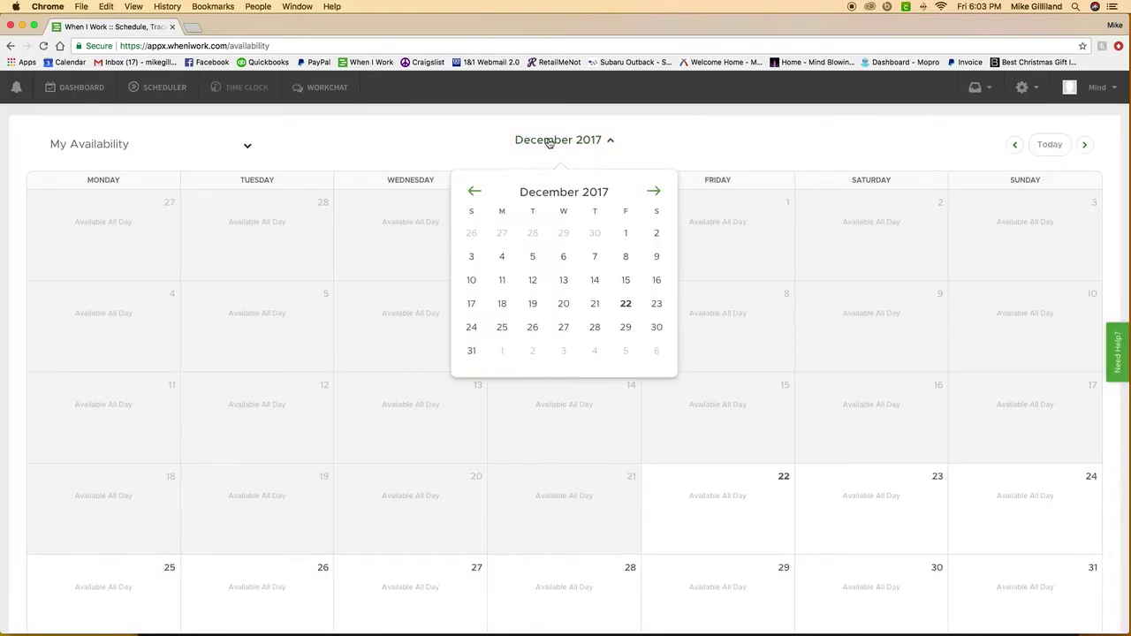
click(654, 192)
click(500, 240)
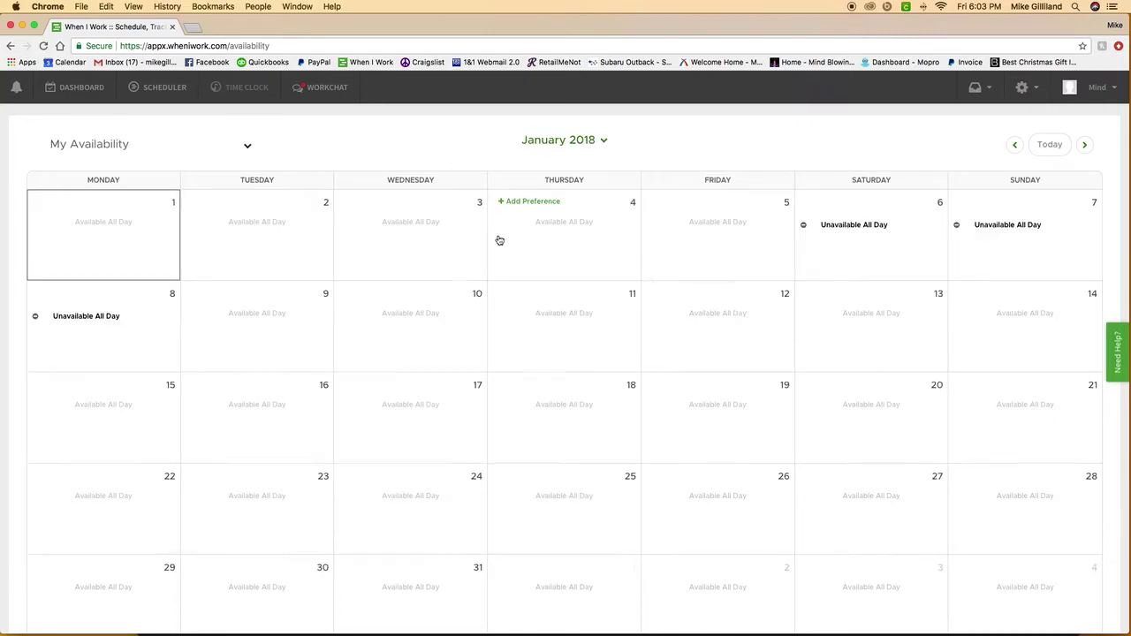
- Delete the all-day unavailable preferences on January 6, 7 and 8, 2018
scroll(497, 240, down, 1)
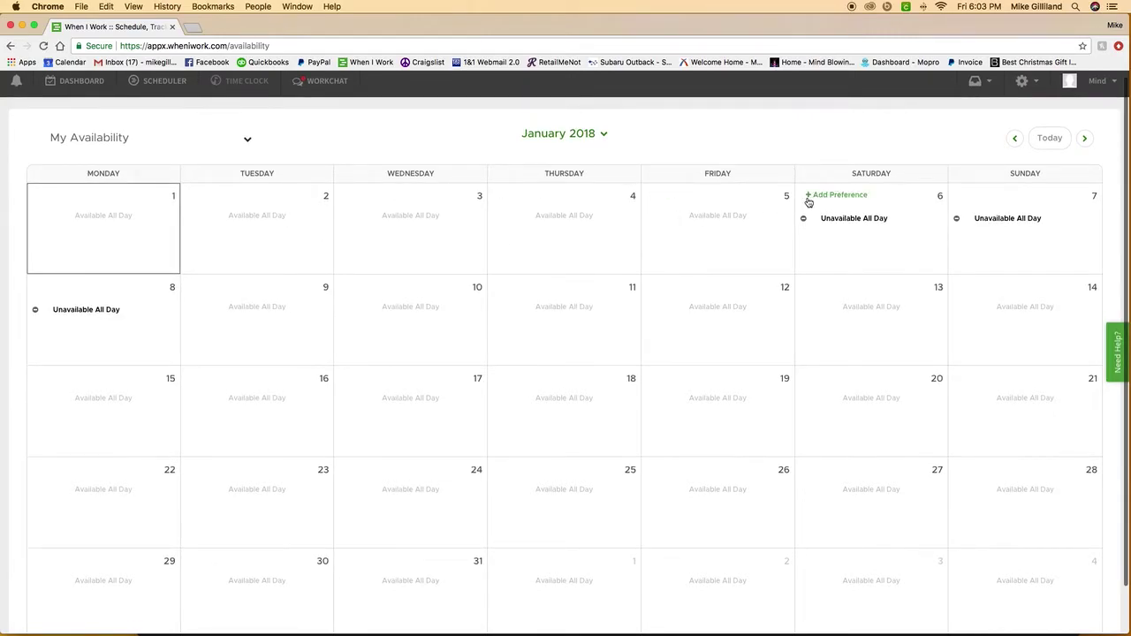
click(862, 227)
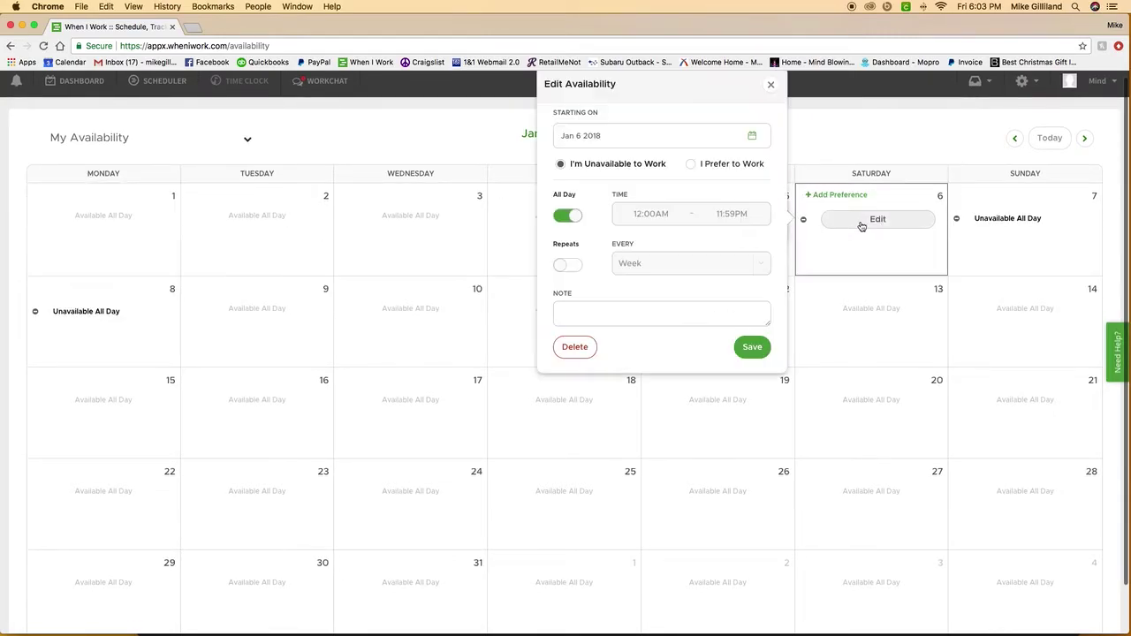
click(581, 349)
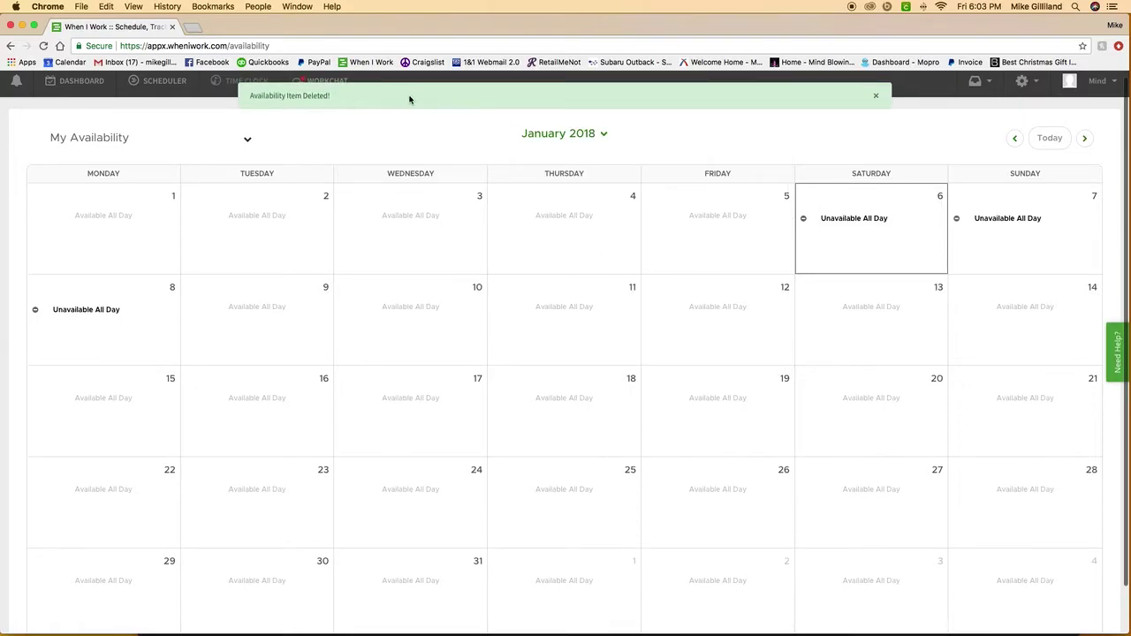
click(1007, 228)
click(730, 346)
click(102, 308)
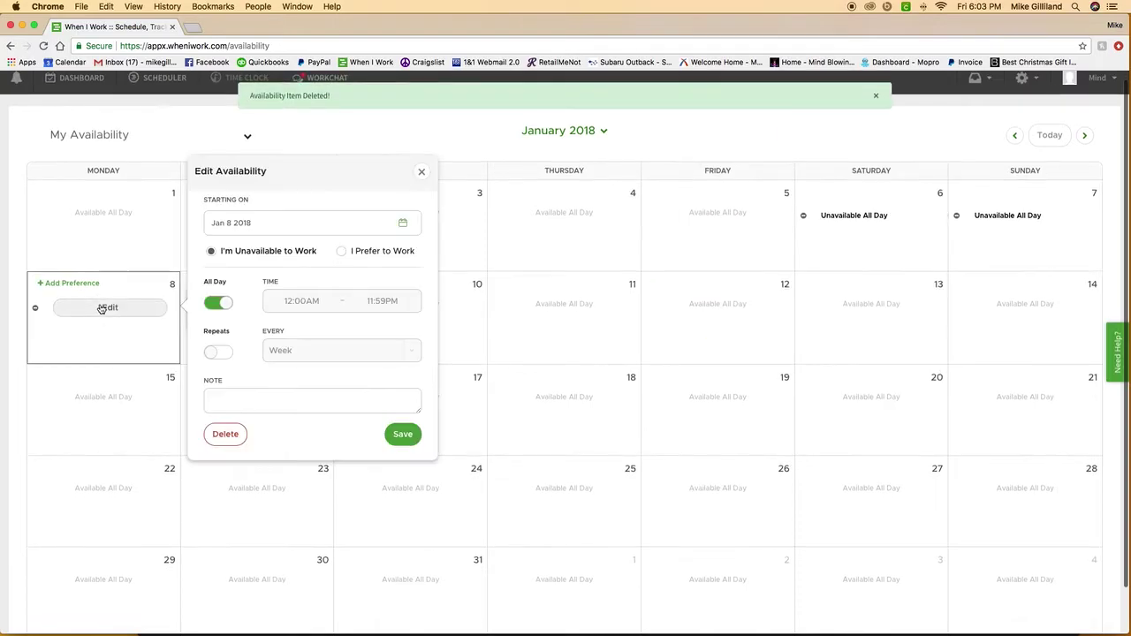
click(225, 434)
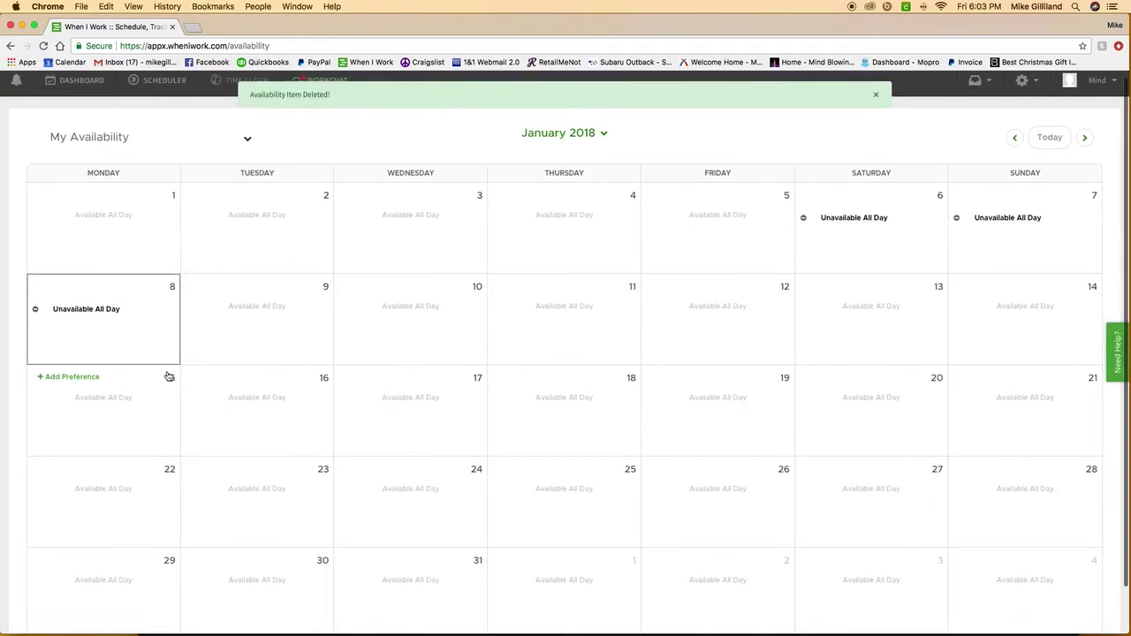
- Reload the availability page and display January 2018 again
mouse_move(856, 224)
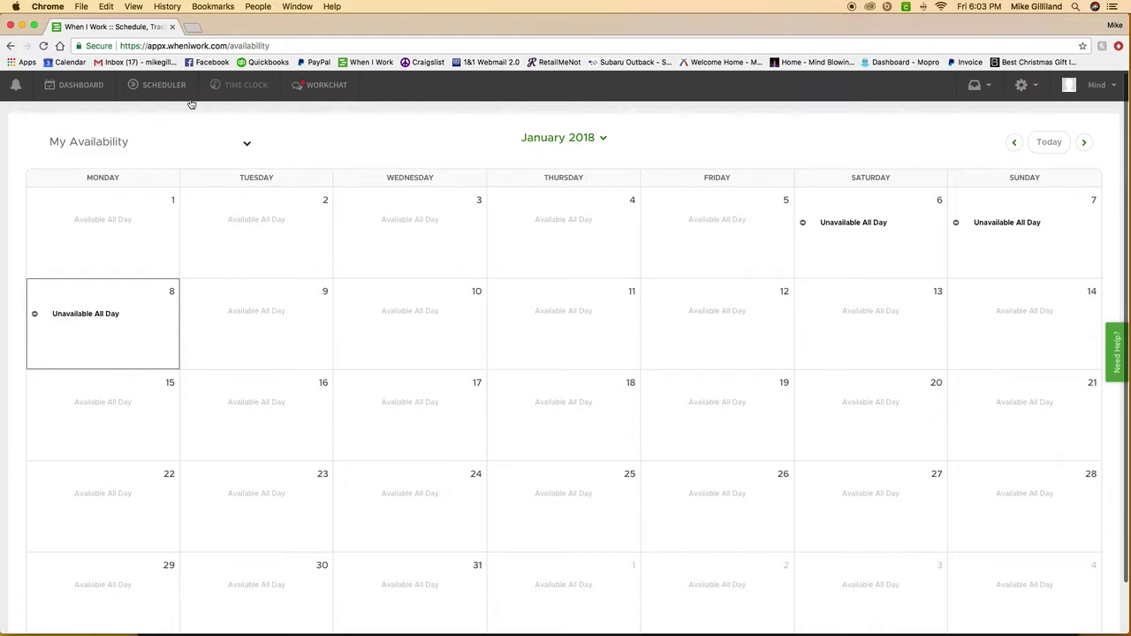
click(42, 46)
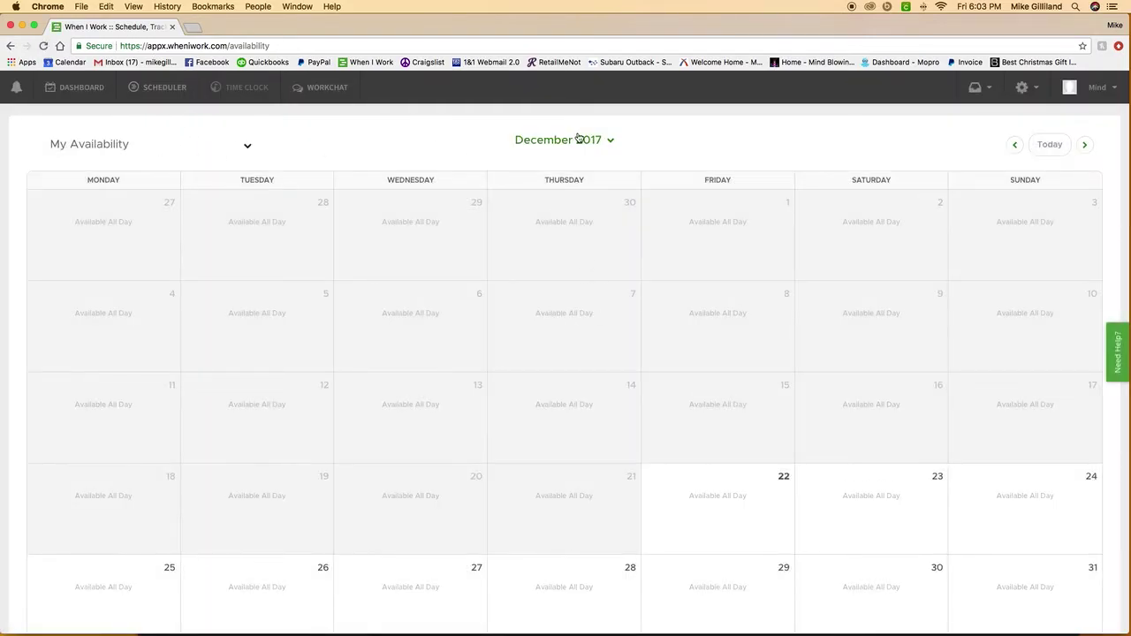
click(579, 139)
click(658, 194)
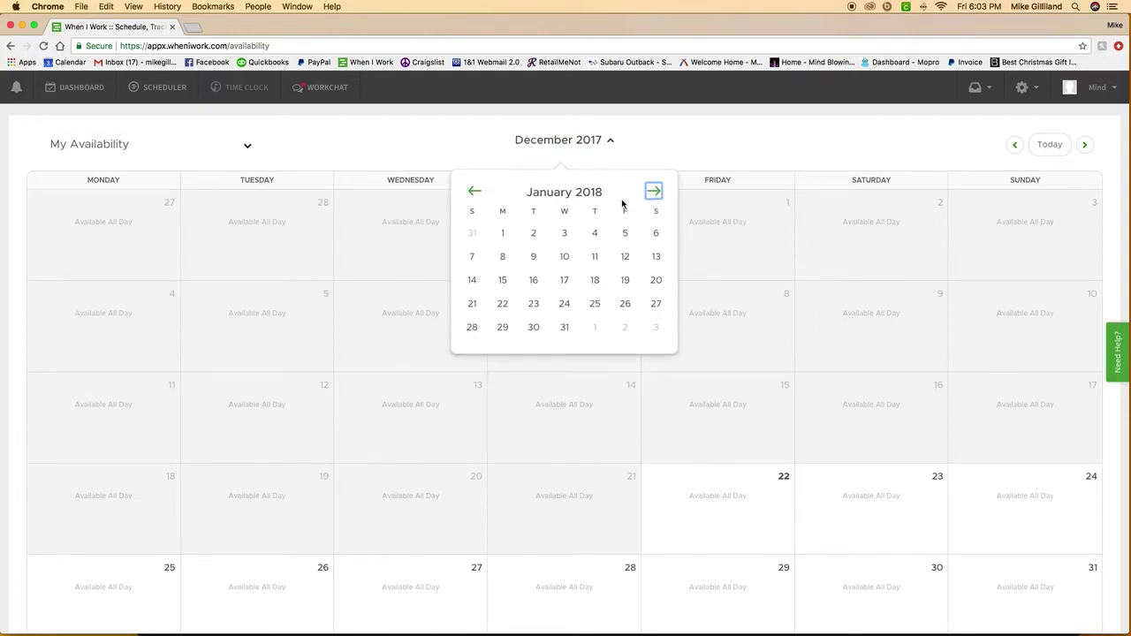
click(502, 232)
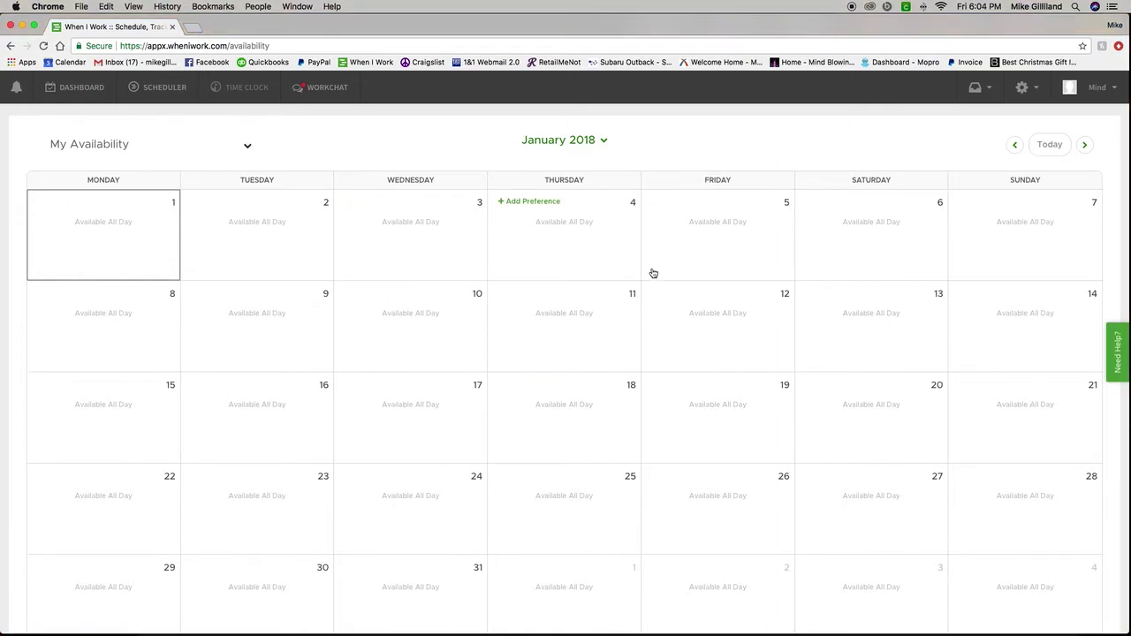
- Add an all-day unavailable preference starting January 1, 2018, repeating every day and ending on January 31, 2018
click(110, 250)
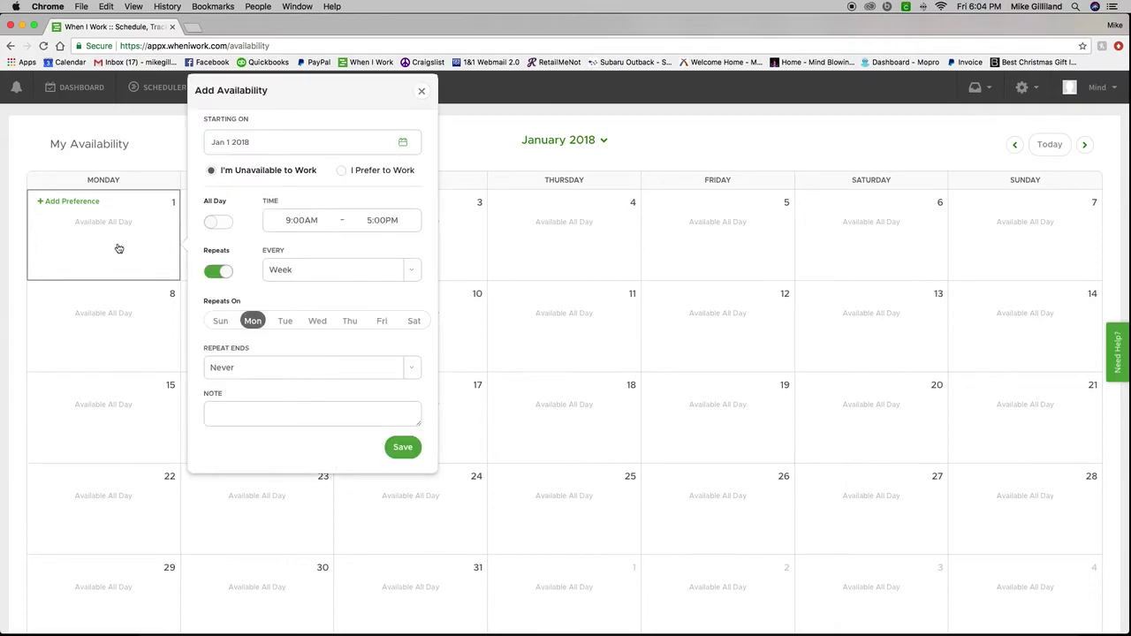
click(216, 221)
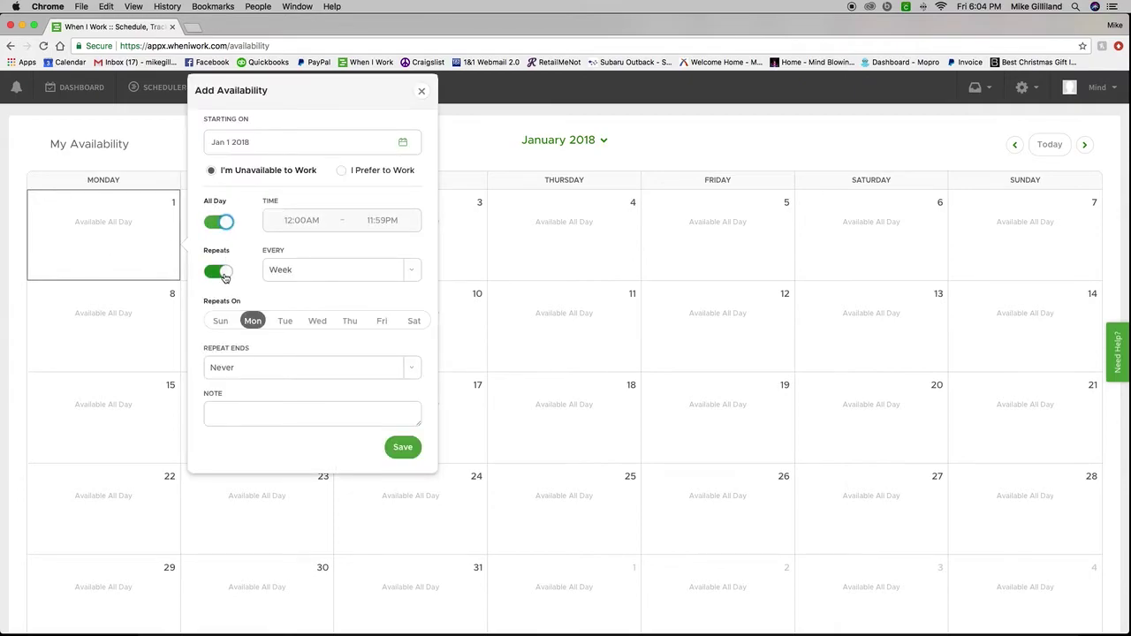
click(297, 272)
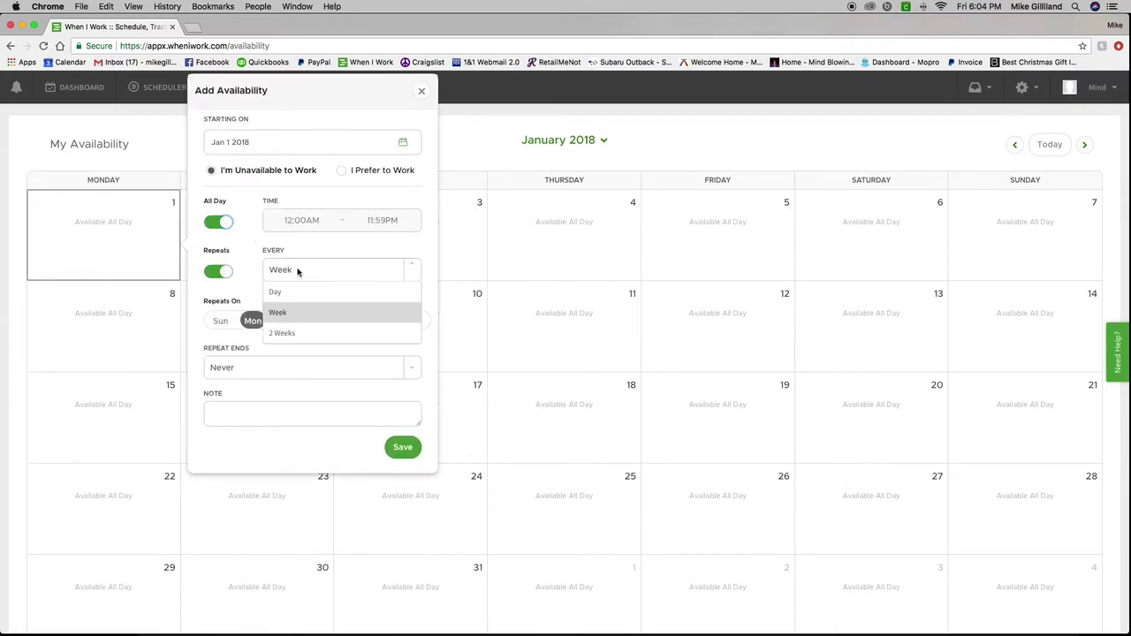
click(294, 295)
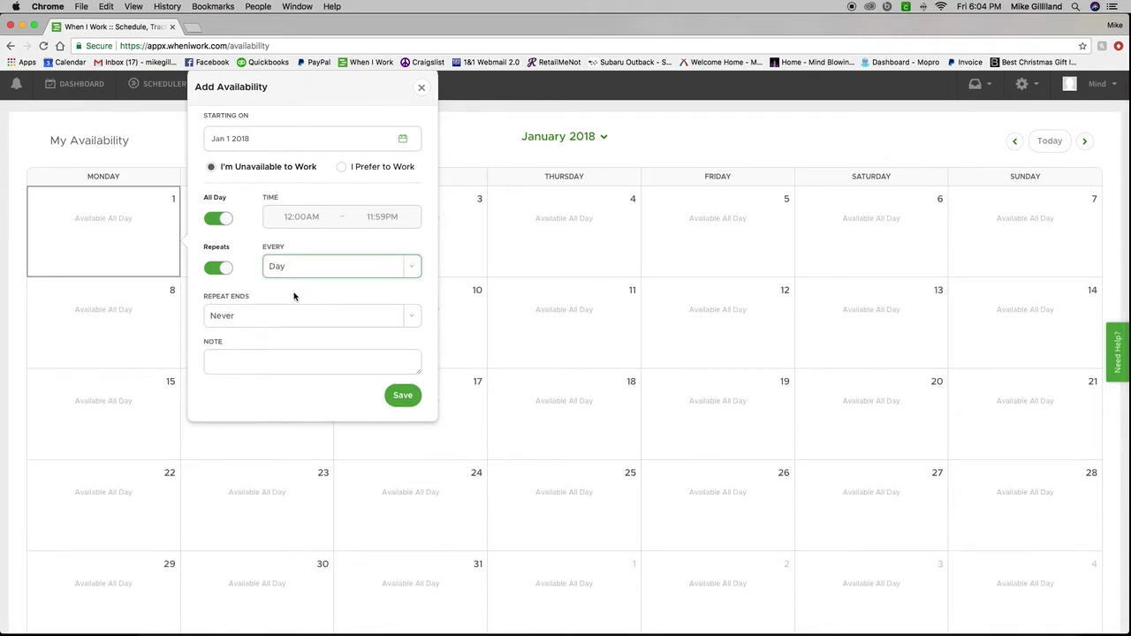
click(286, 315)
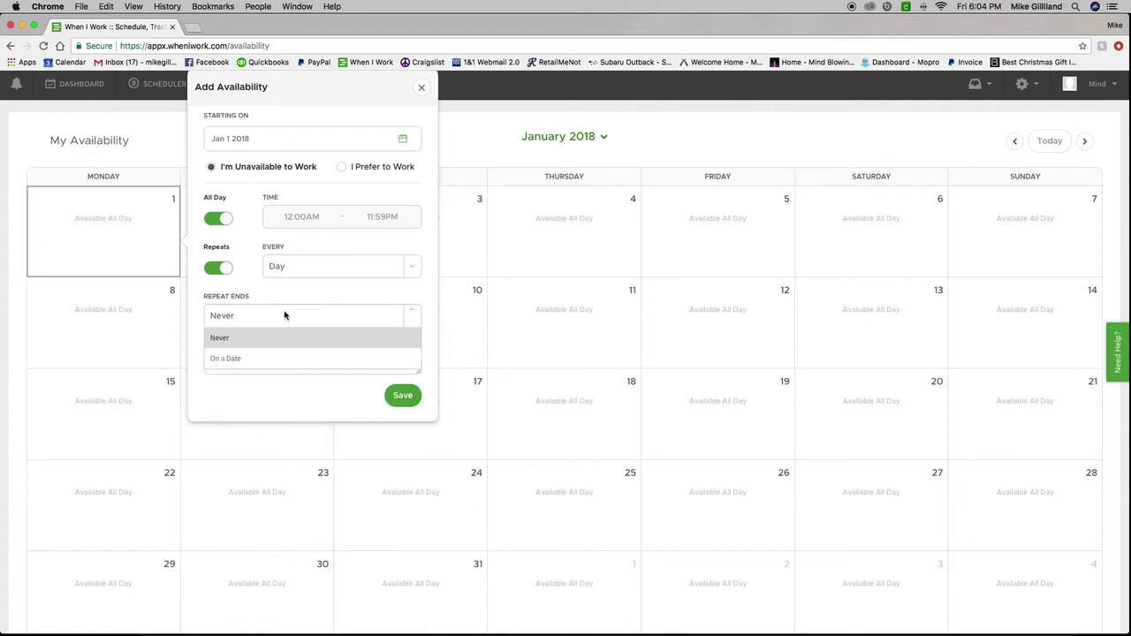
click(265, 362)
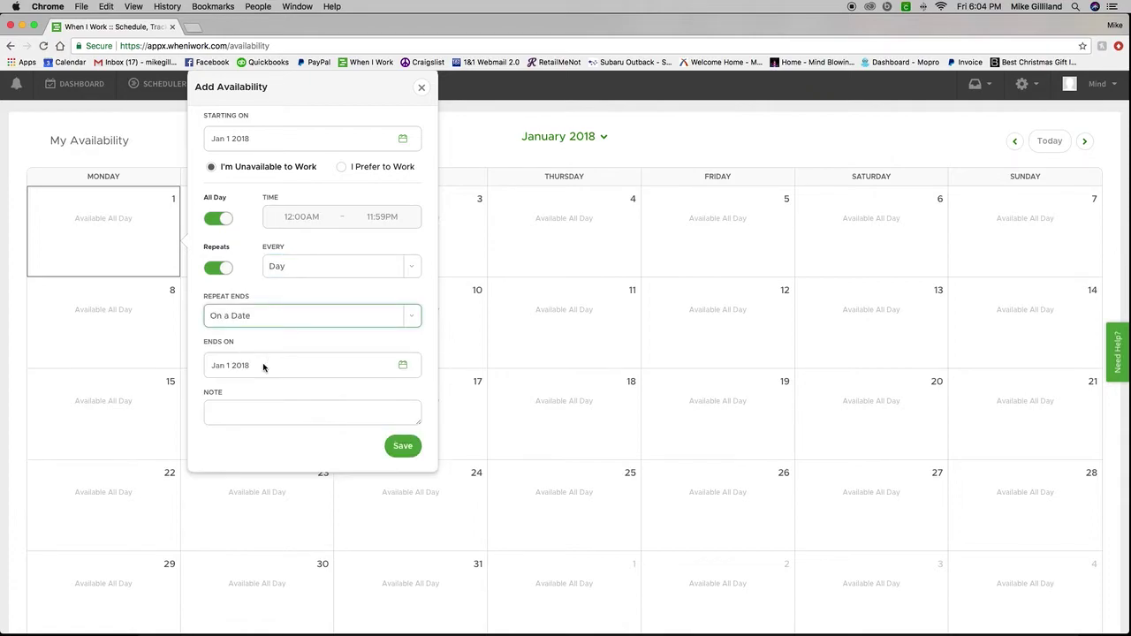
click(264, 367)
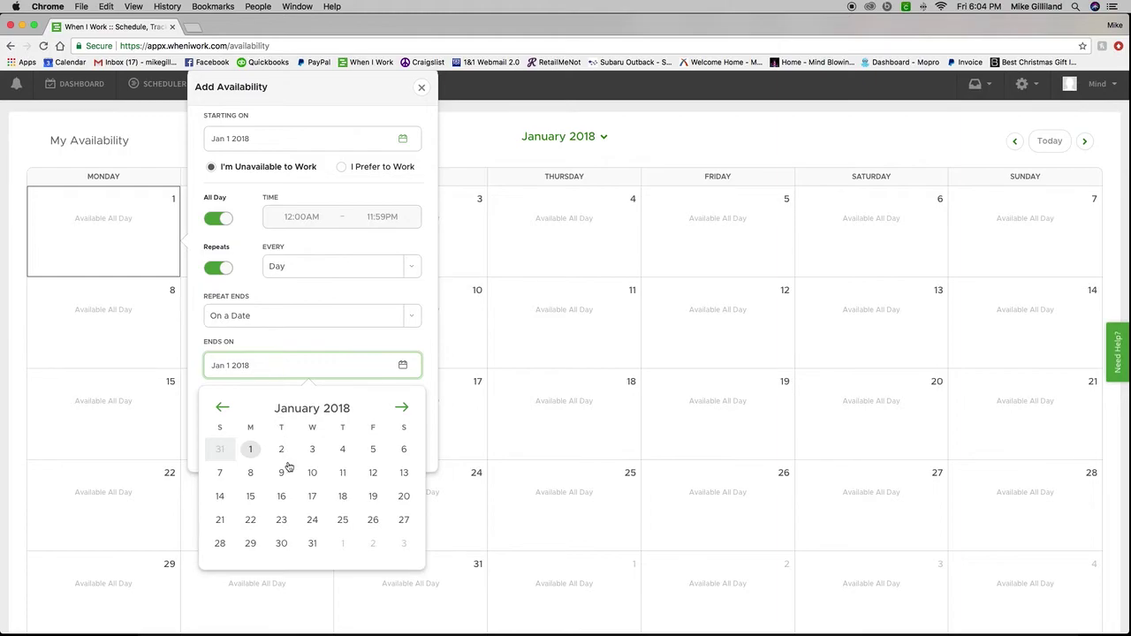
click(312, 543)
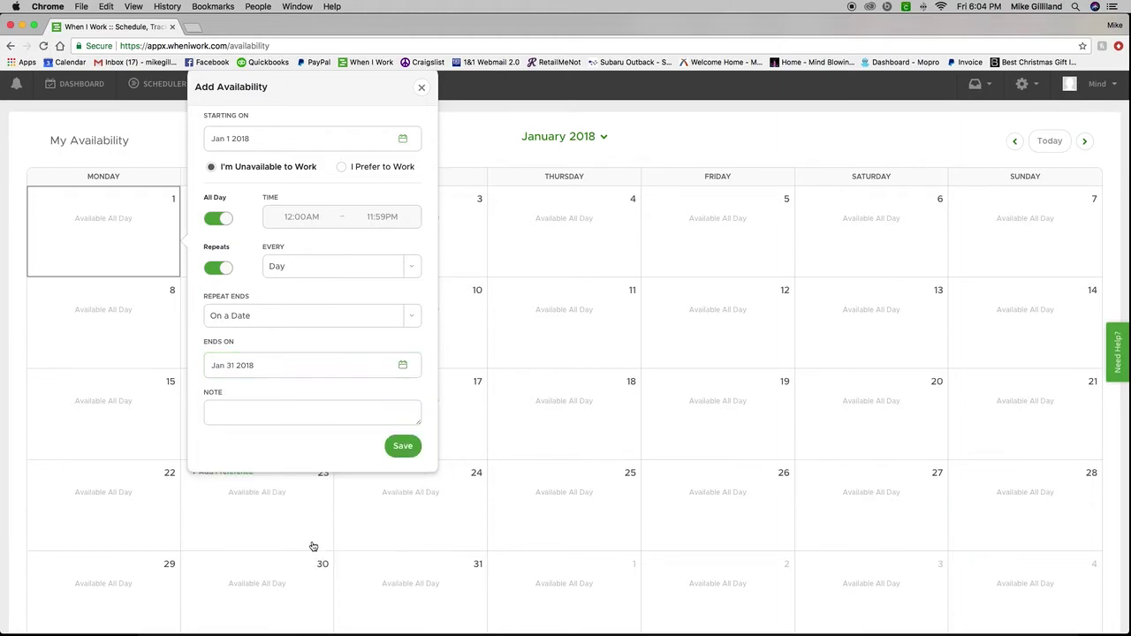
click(412, 453)
click(401, 448)
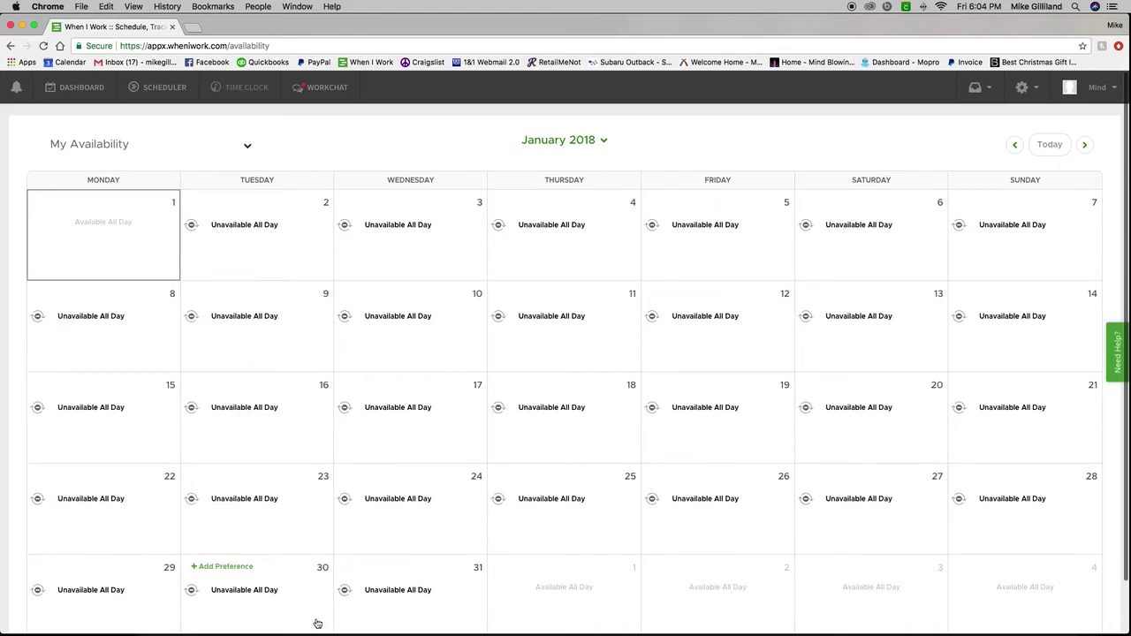
mouse_move(522, 412)
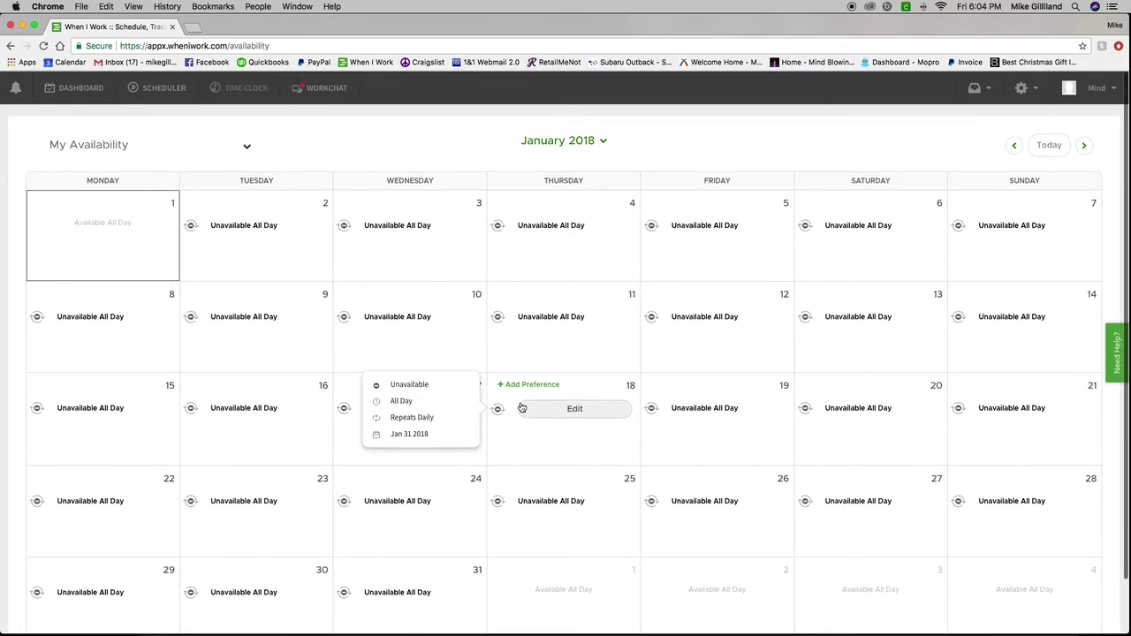
scroll(398, 336, down, 1)
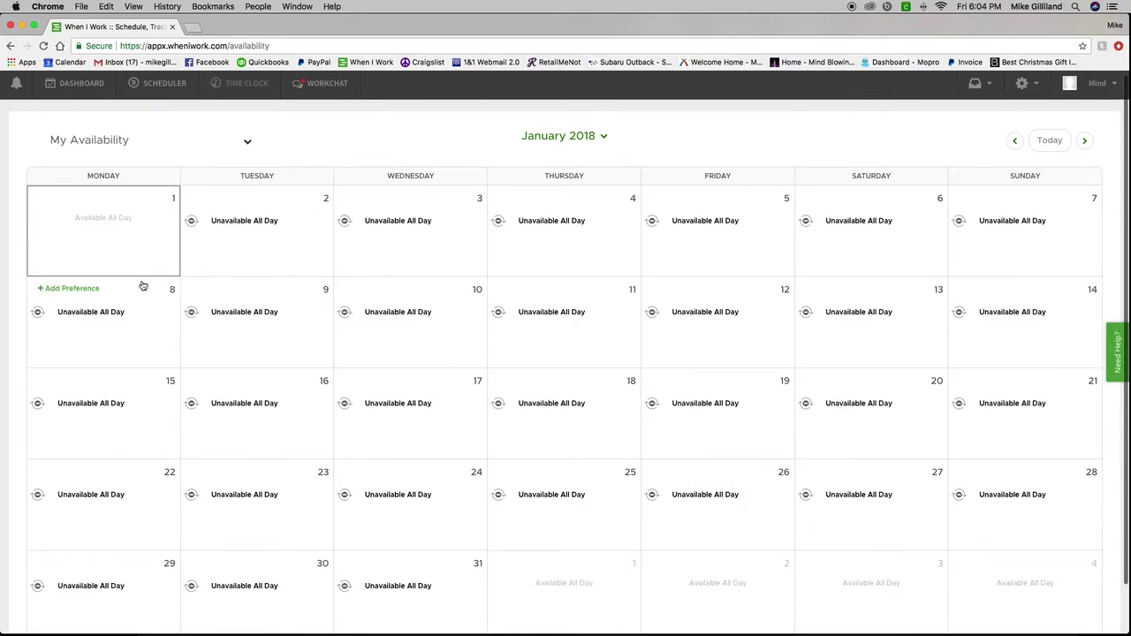
click(134, 311)
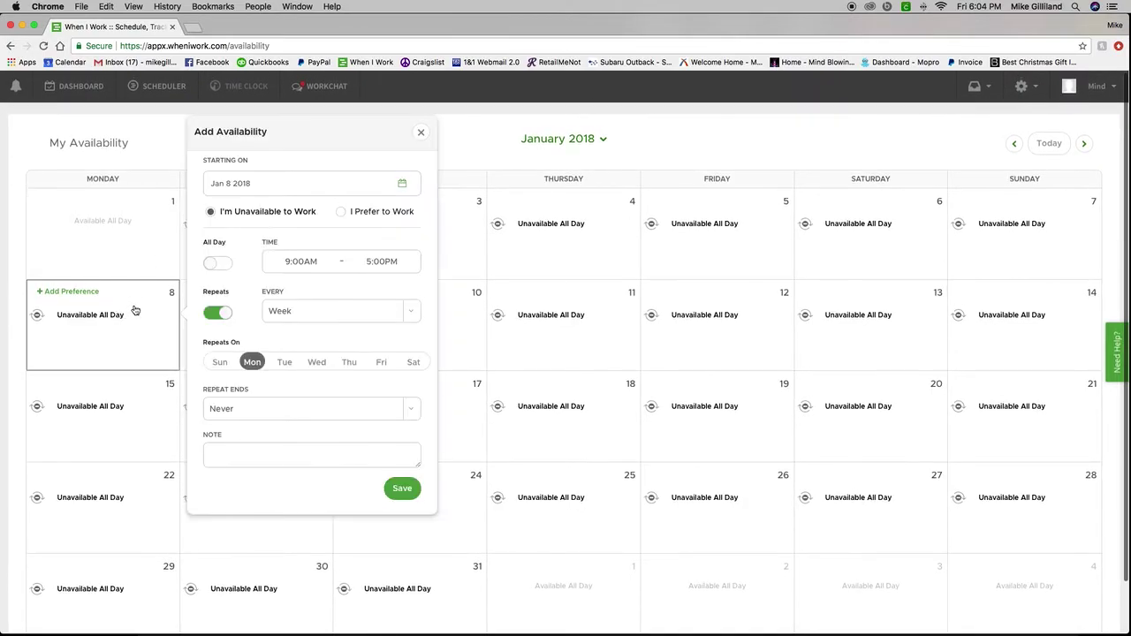
click(133, 240)
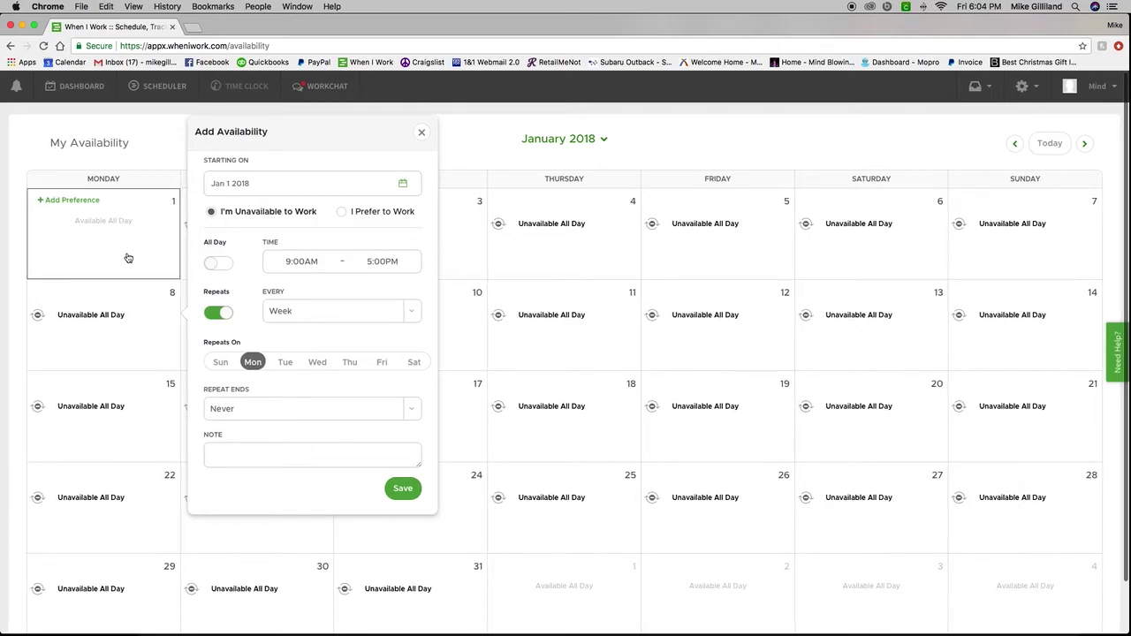
click(422, 132)
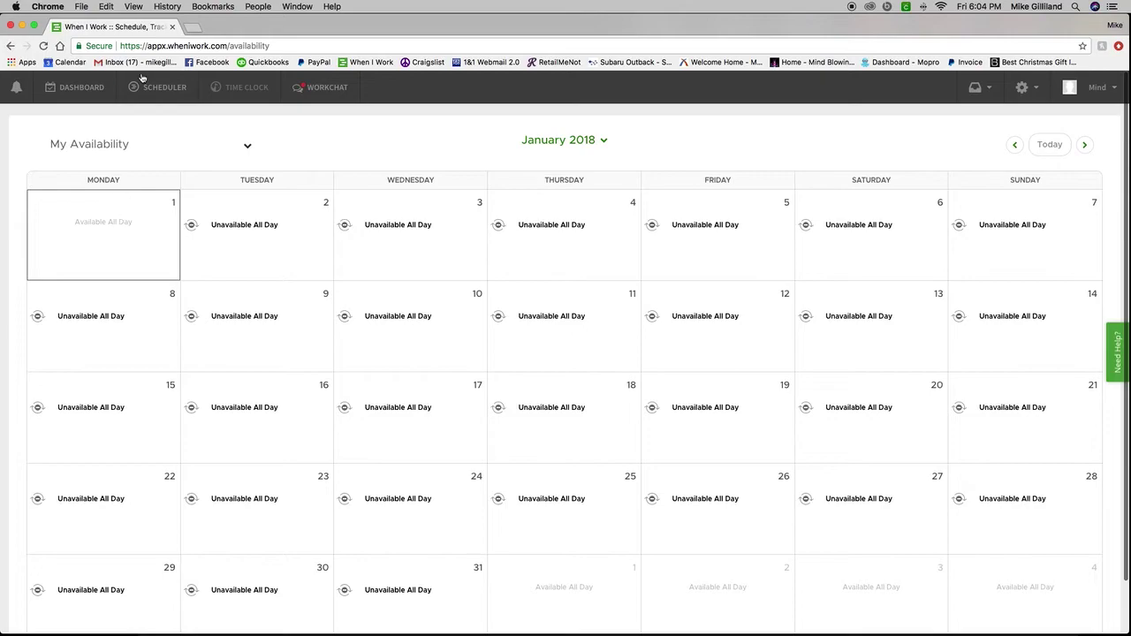
- Reload the availability page and bring up January 2018 to check the daily unavailability
click(42, 46)
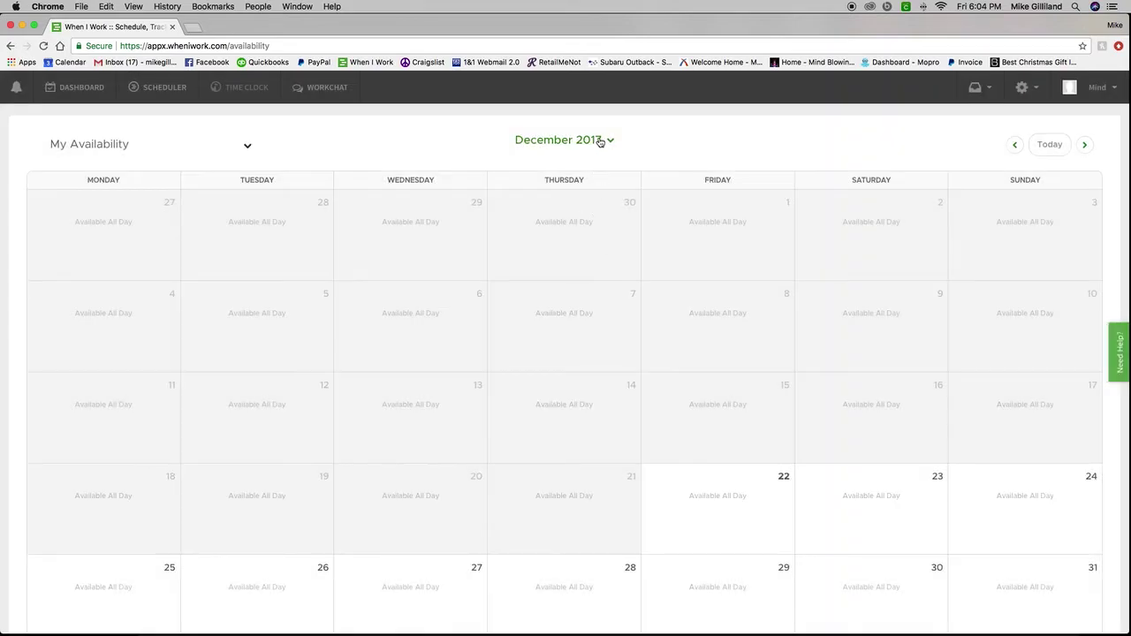
click(600, 139)
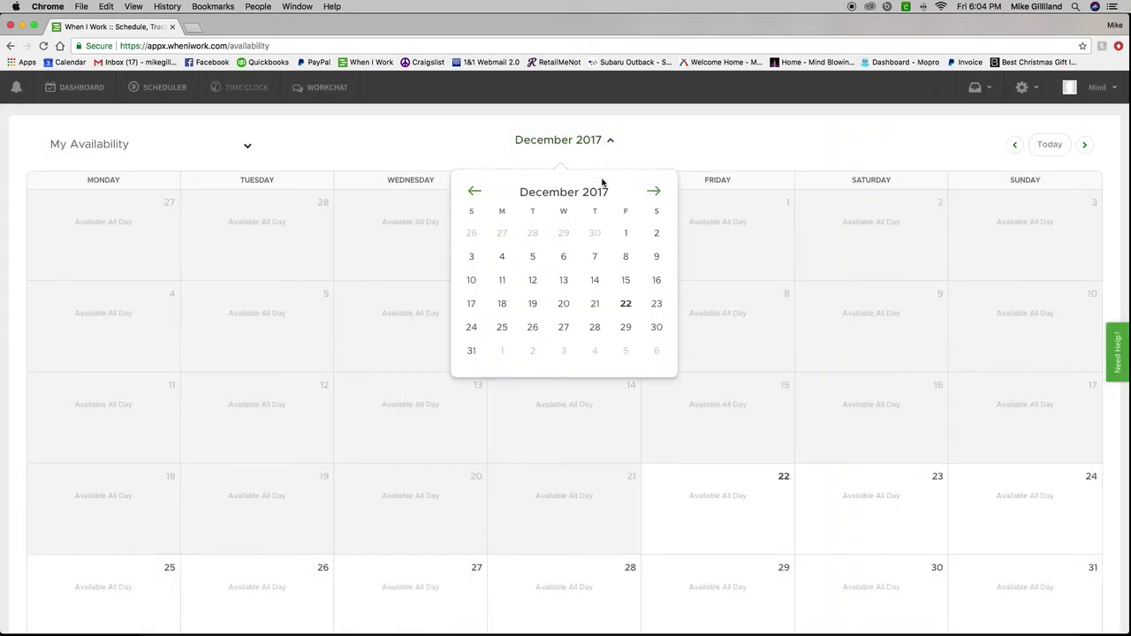
click(653, 191)
click(503, 236)
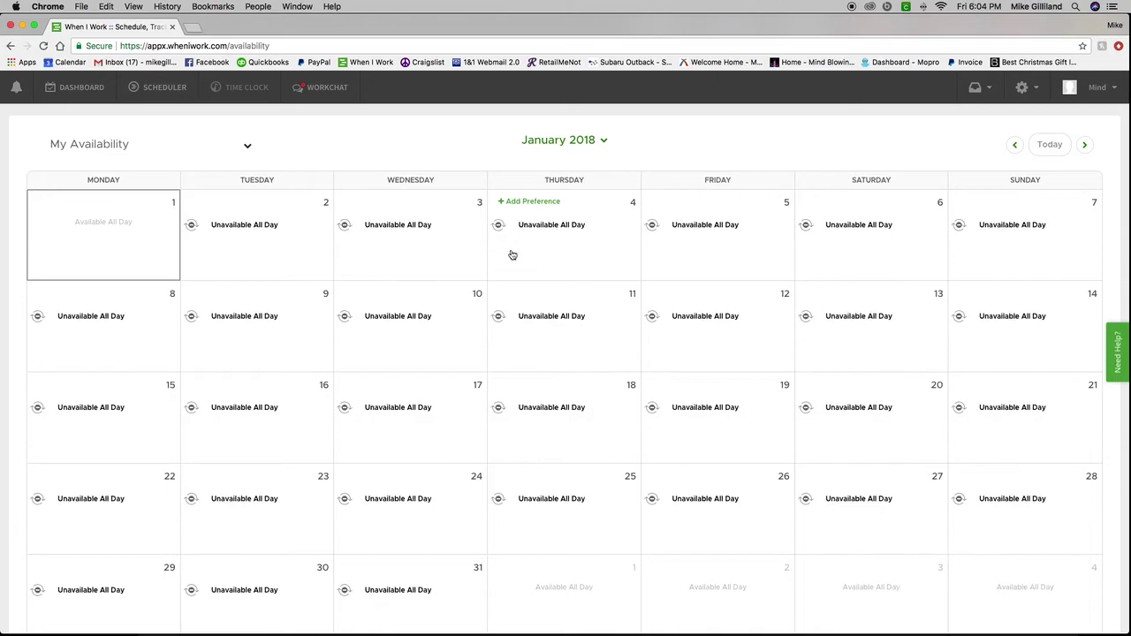
- Try to add an all-day unavailable preference from January 1, 2018, repeating weekly on Mondays with no end date
click(103, 230)
scroll(103, 230, down, 1)
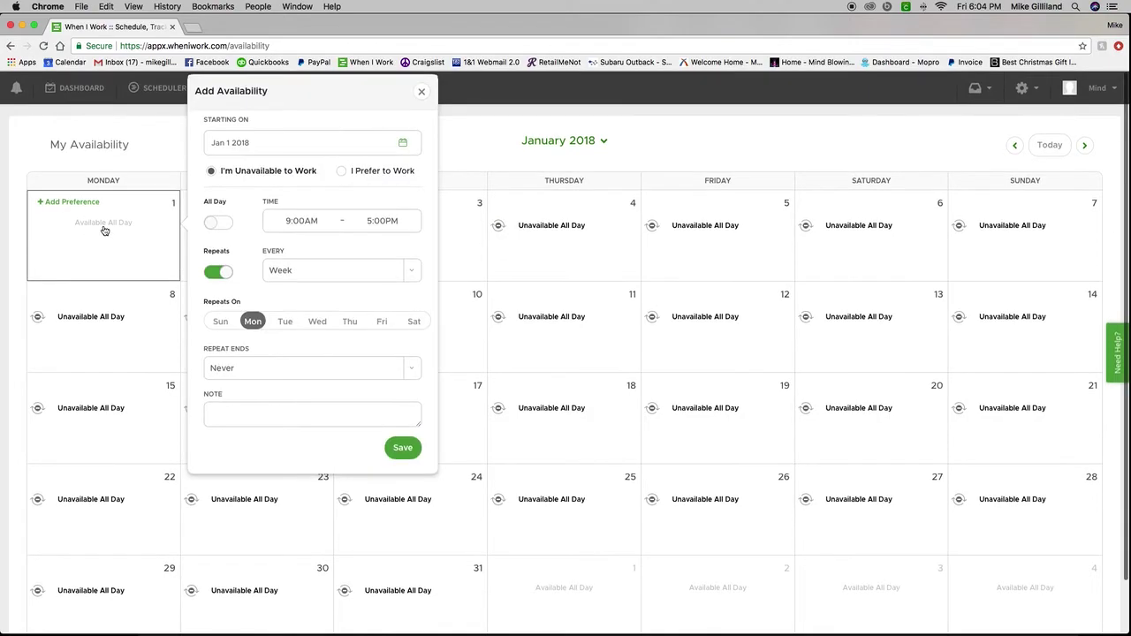
click(215, 223)
click(402, 447)
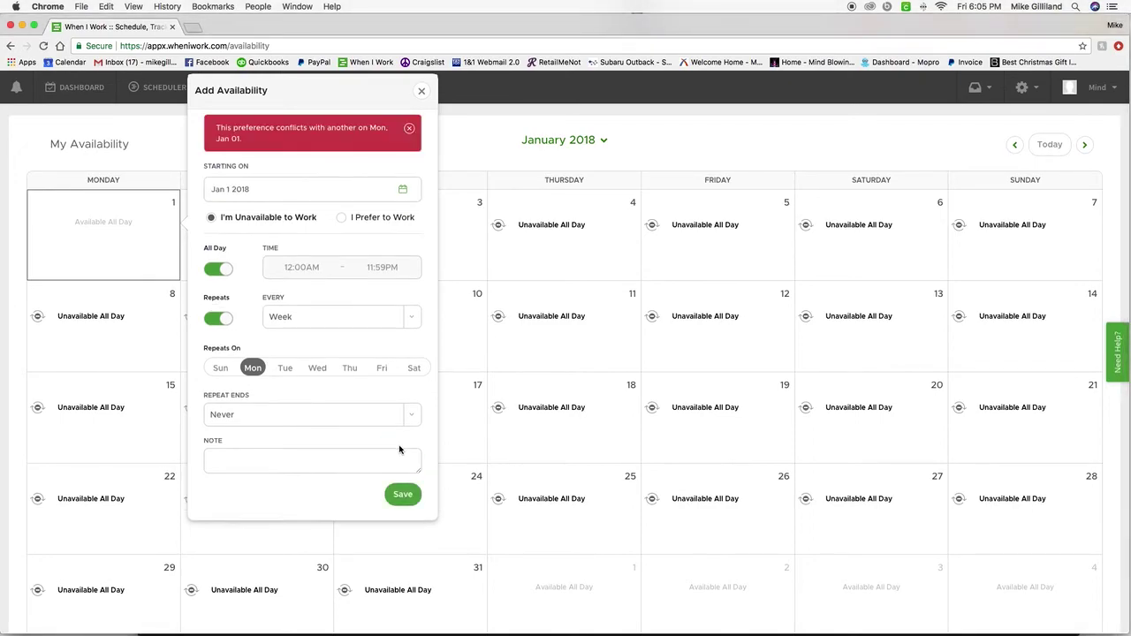
click(410, 129)
click(421, 91)
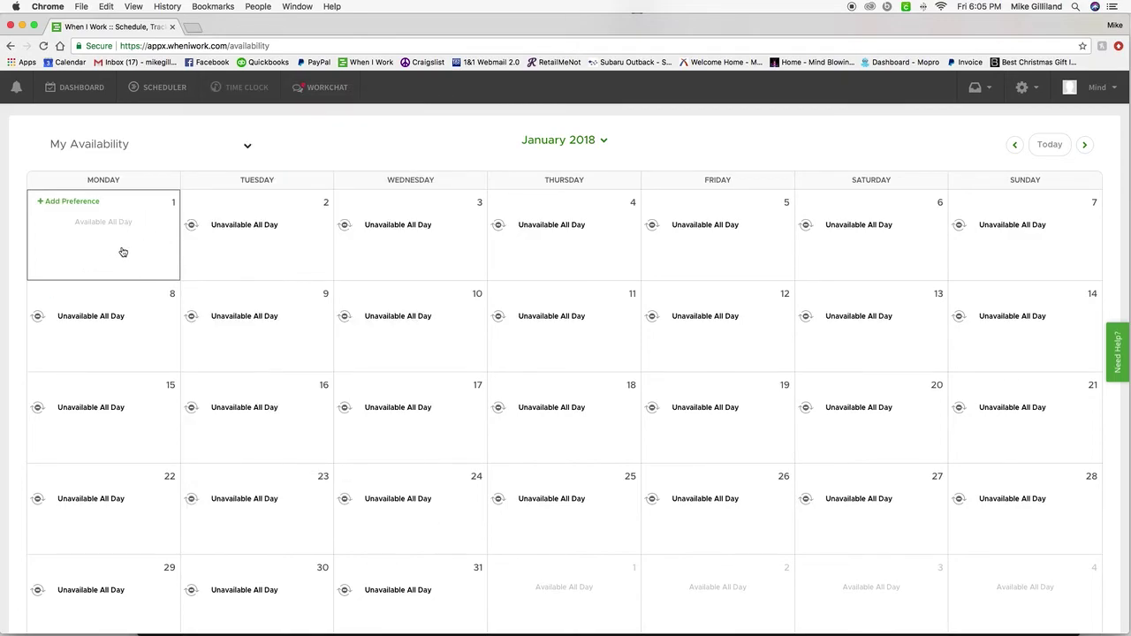
- Delete all instances of the daily all-day unavailable preference, using its January 2 entry
scroll(114, 274, up, 1)
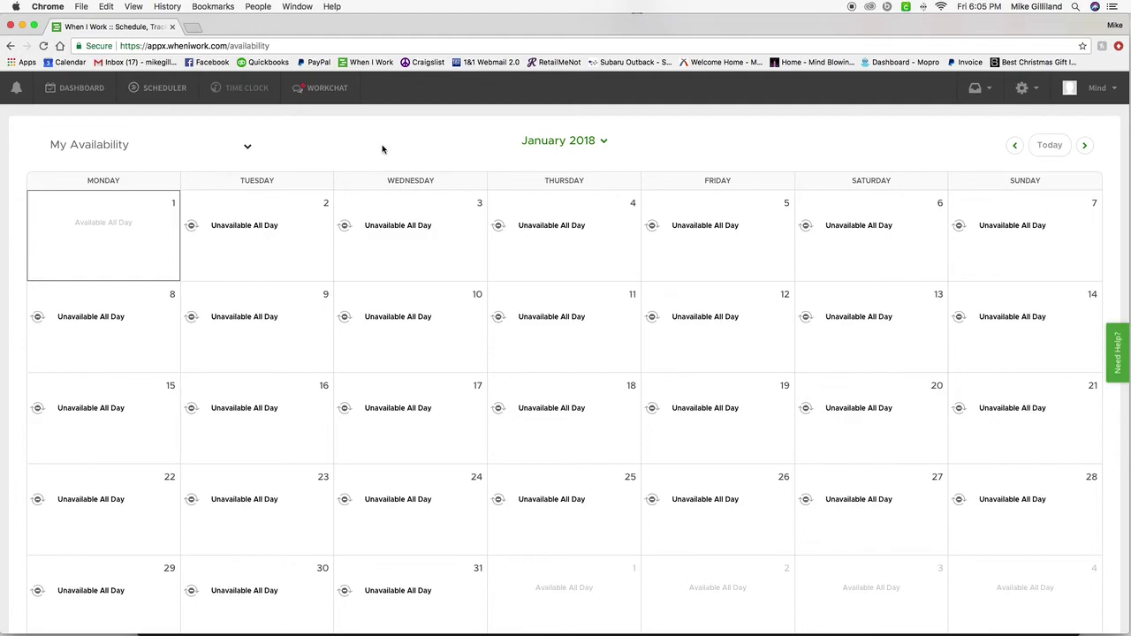
click(265, 226)
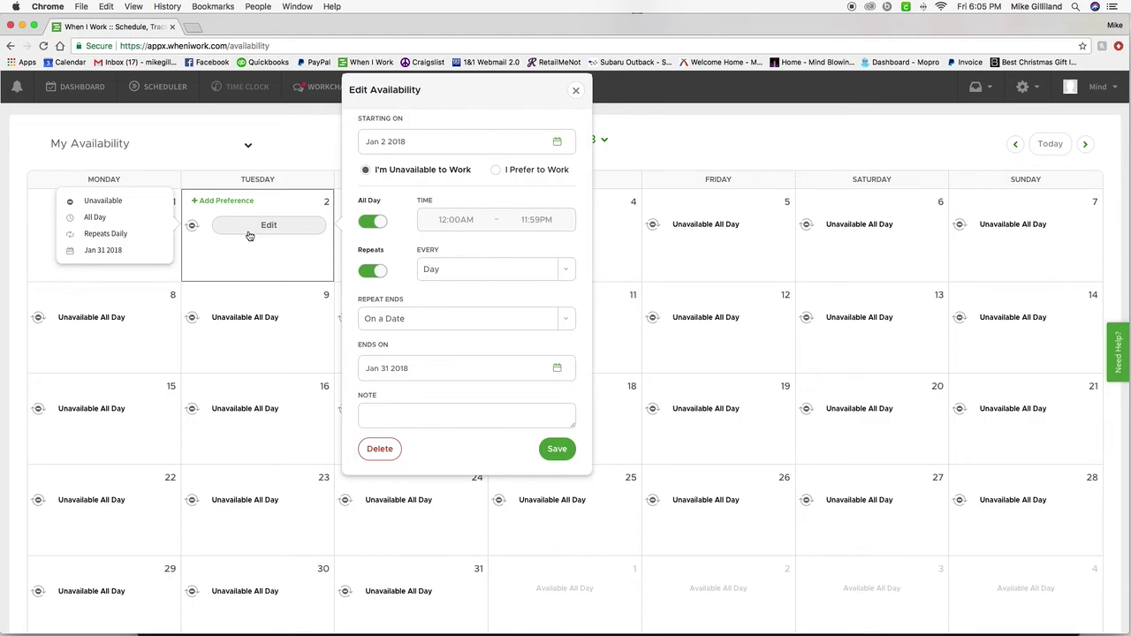
click(379, 448)
click(606, 181)
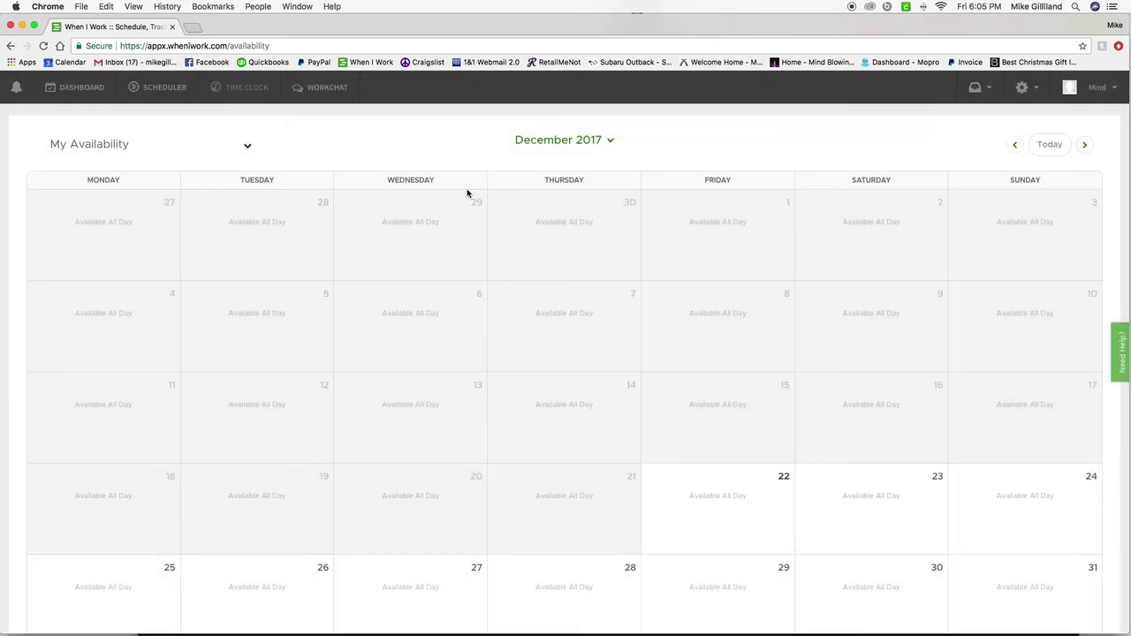
- Display January 2018 on the availability calendar
click(584, 140)
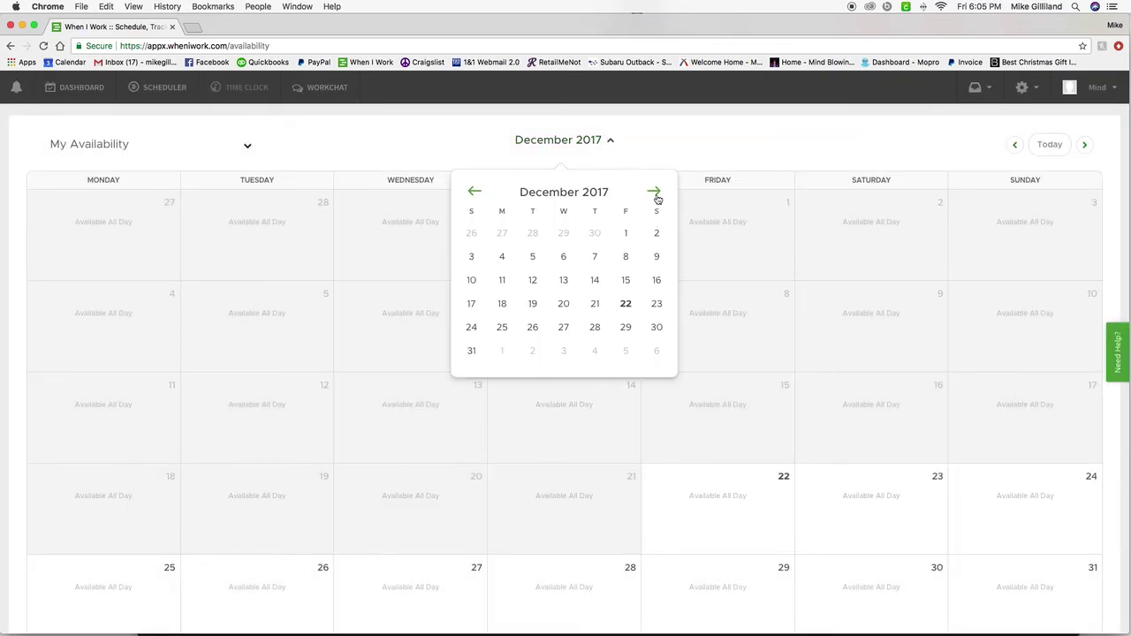
click(653, 191)
click(503, 233)
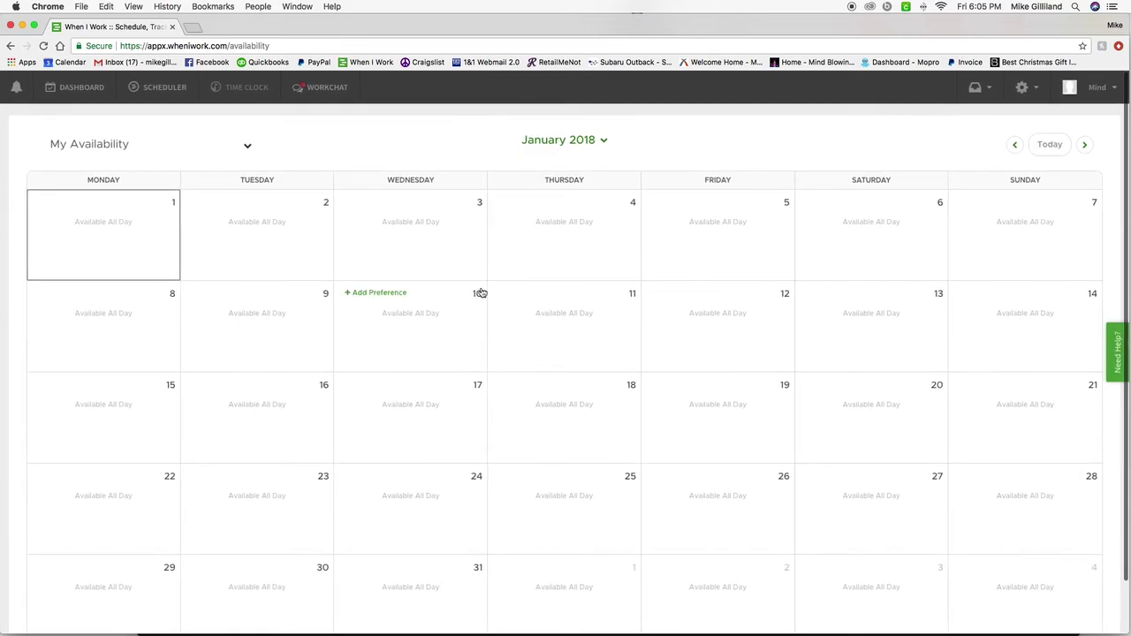
- Add an all-day unavailable preference starting January 1, 2018, repeating weekly on Mondays and ending on January 29, 2018
scroll(449, 270, down, 1)
click(110, 218)
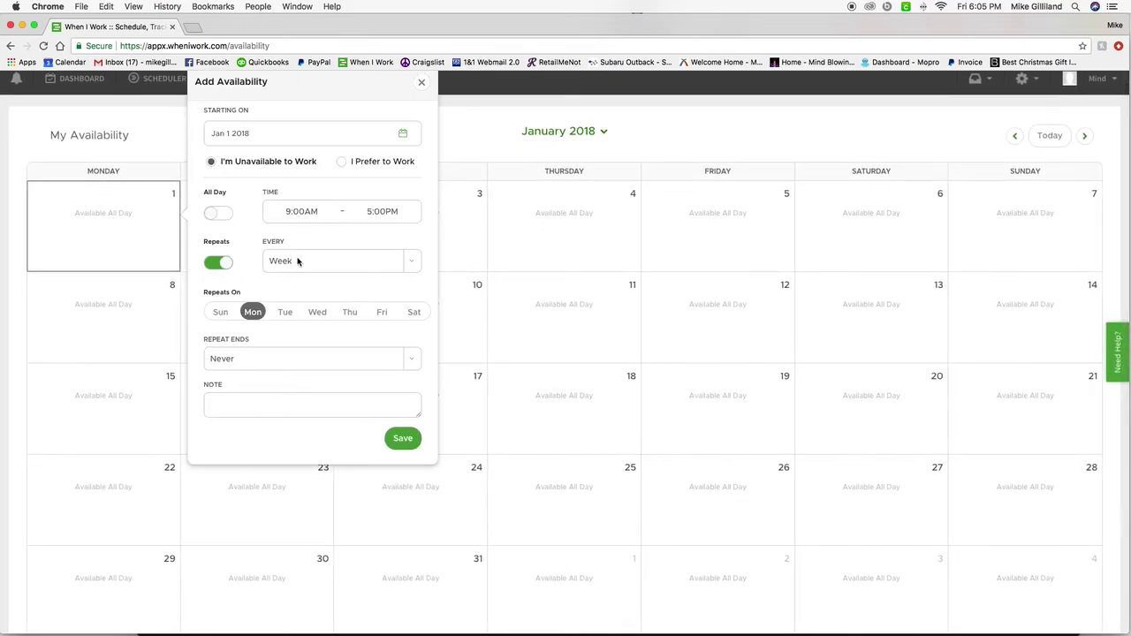
click(249, 359)
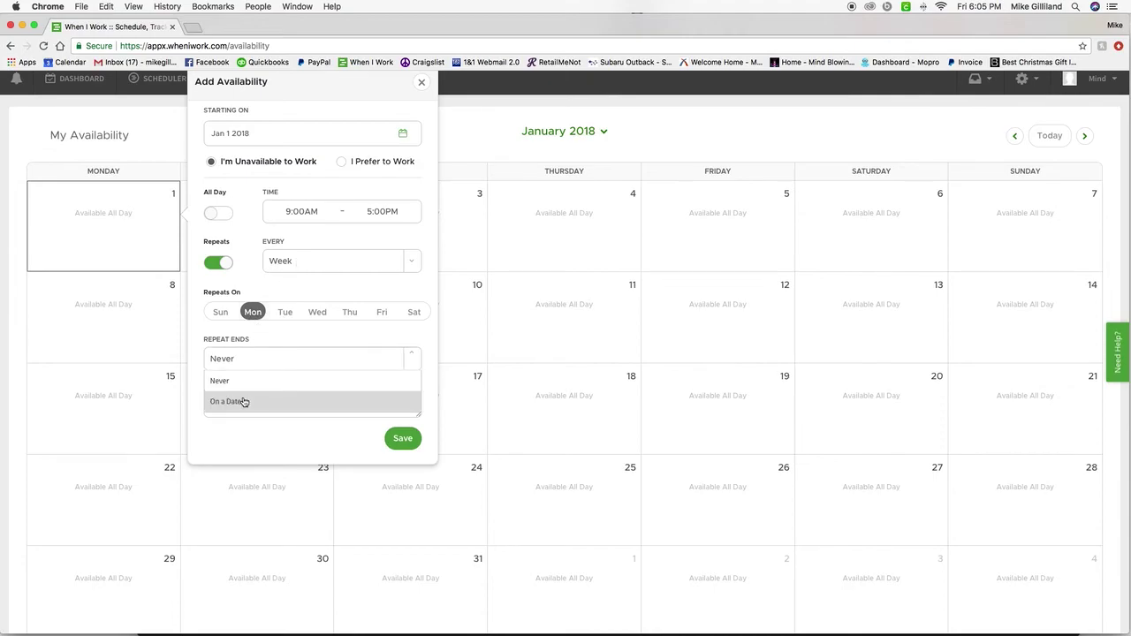
click(214, 213)
click(251, 353)
click(246, 402)
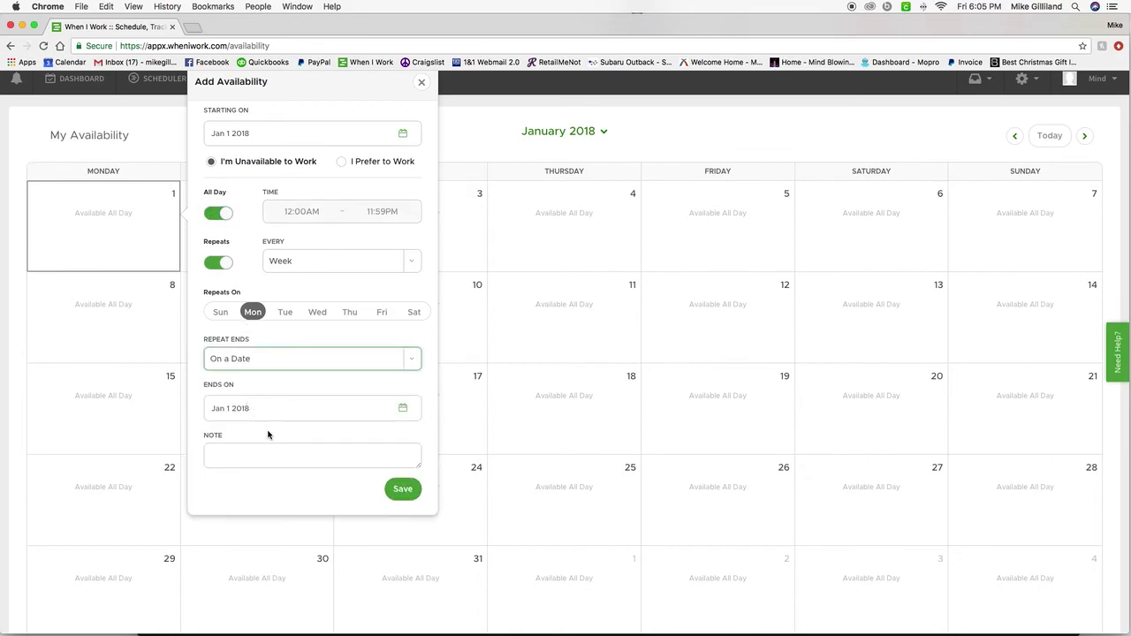
click(389, 410)
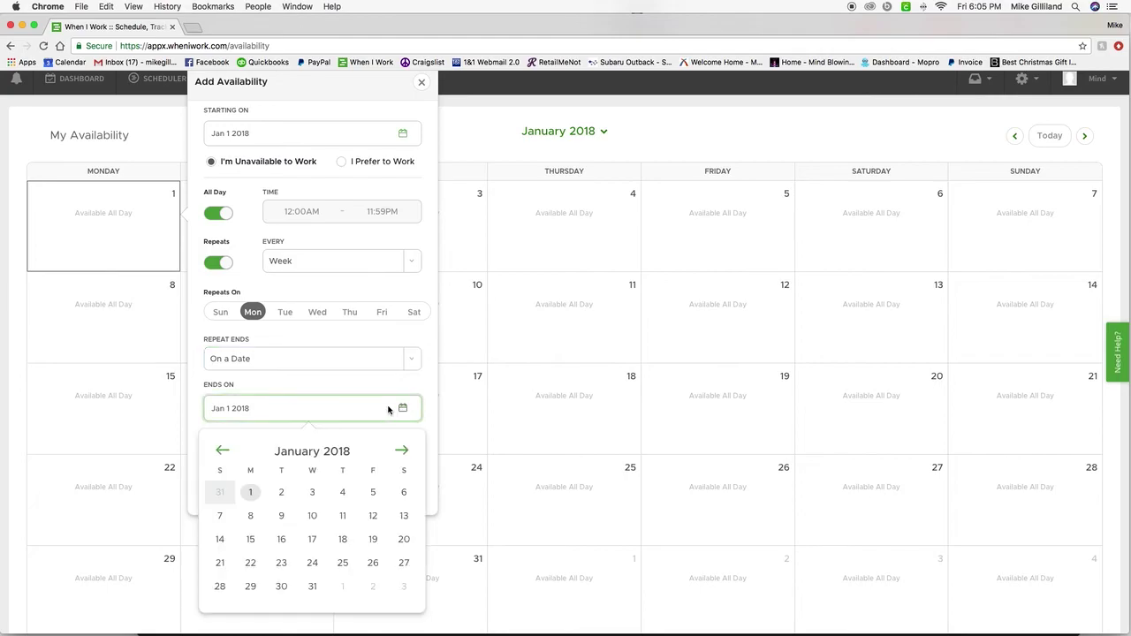
click(250, 587)
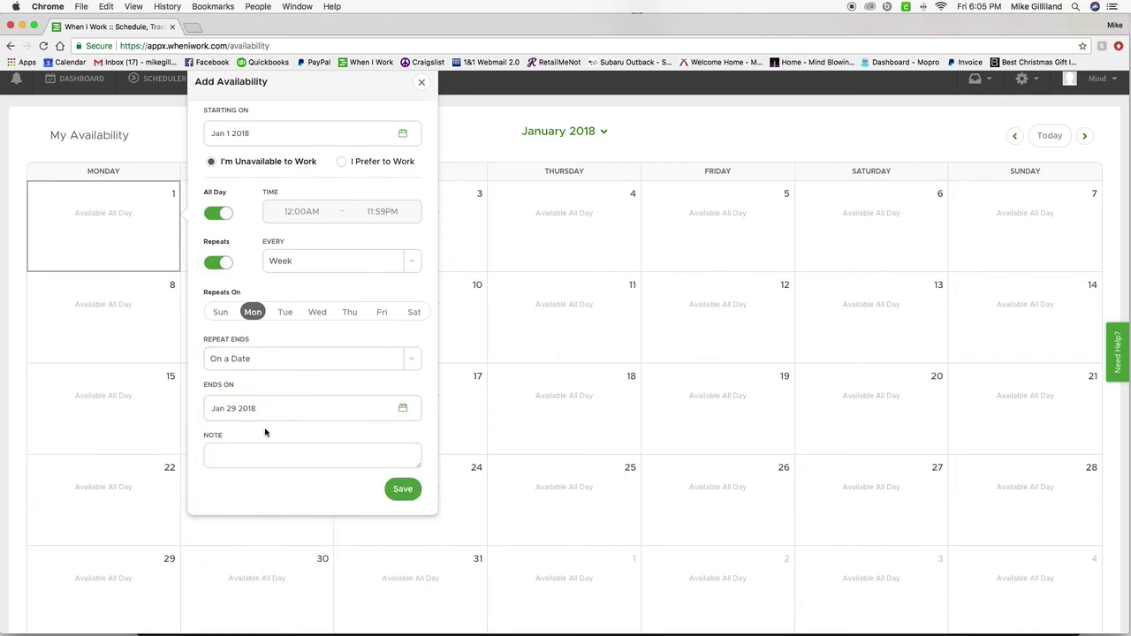
click(403, 491)
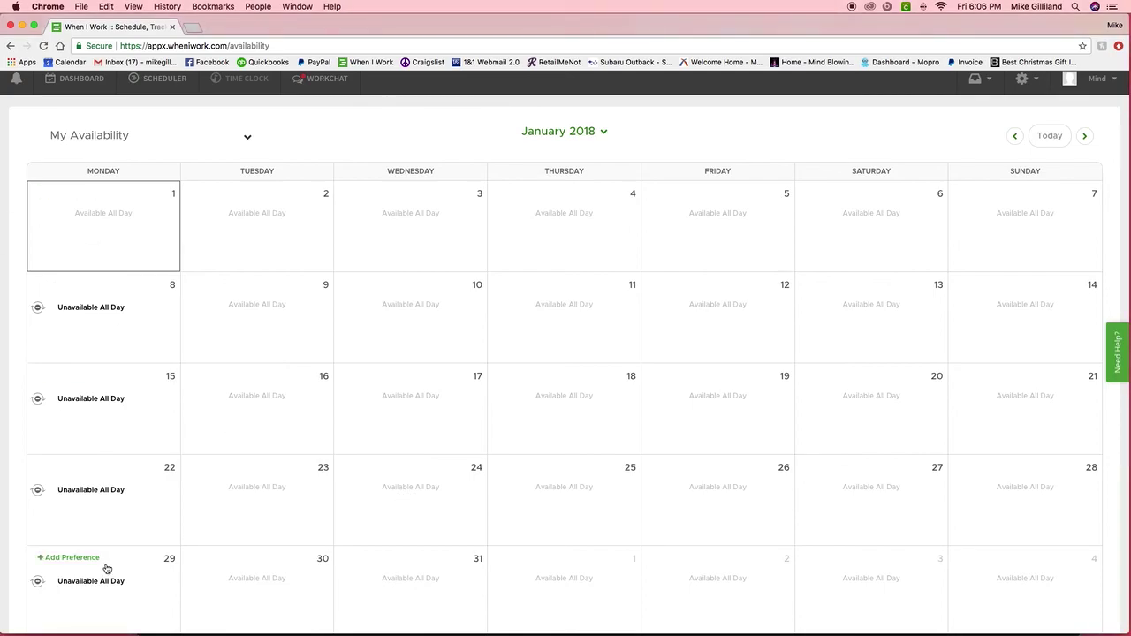
- Delete all instances of the weekly Monday unavailable preference, using its January 8 entry
click(76, 324)
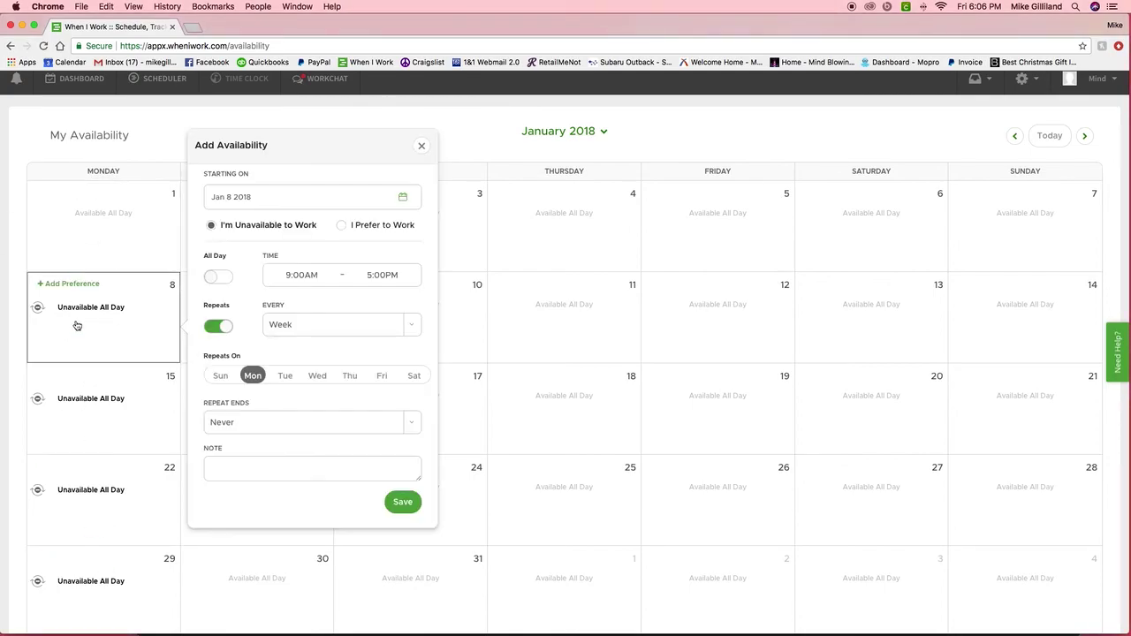
click(96, 309)
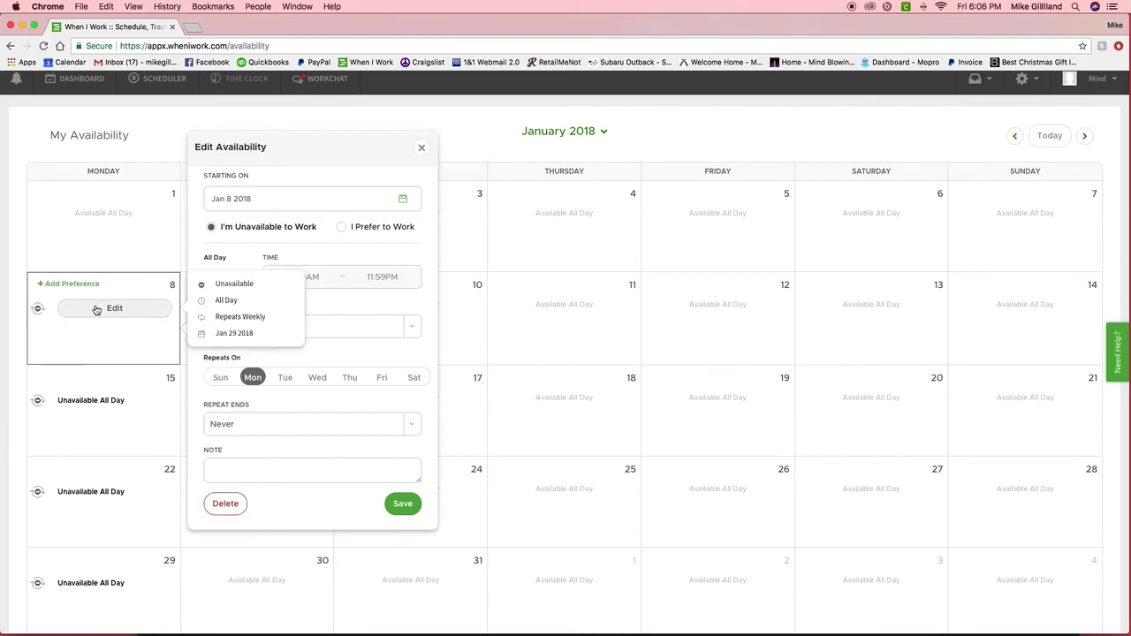
click(76, 226)
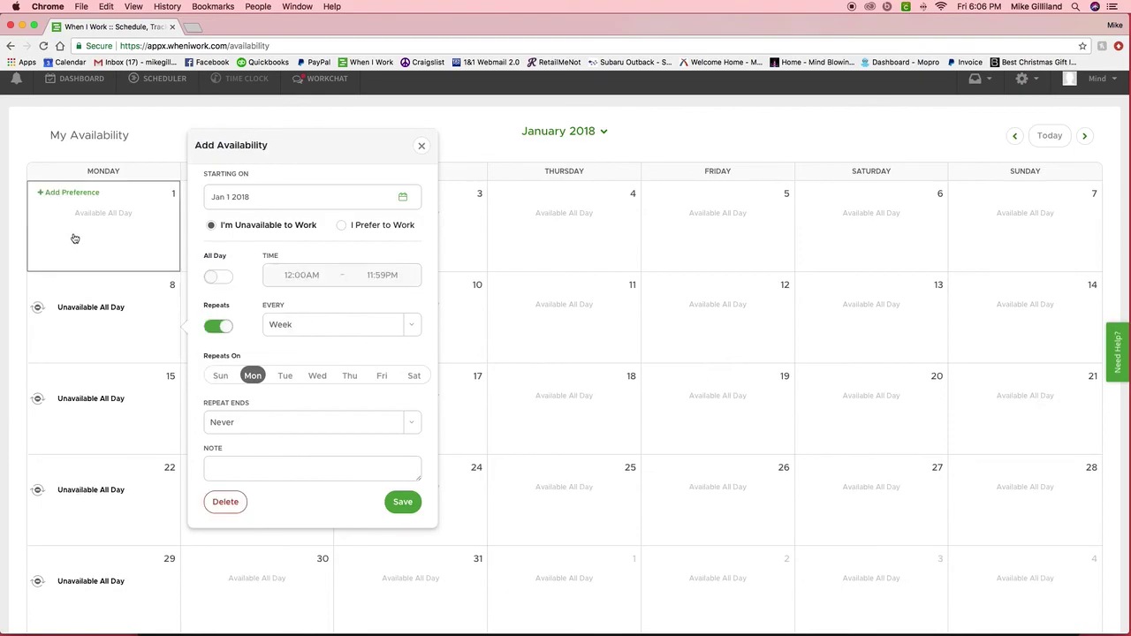
click(225, 503)
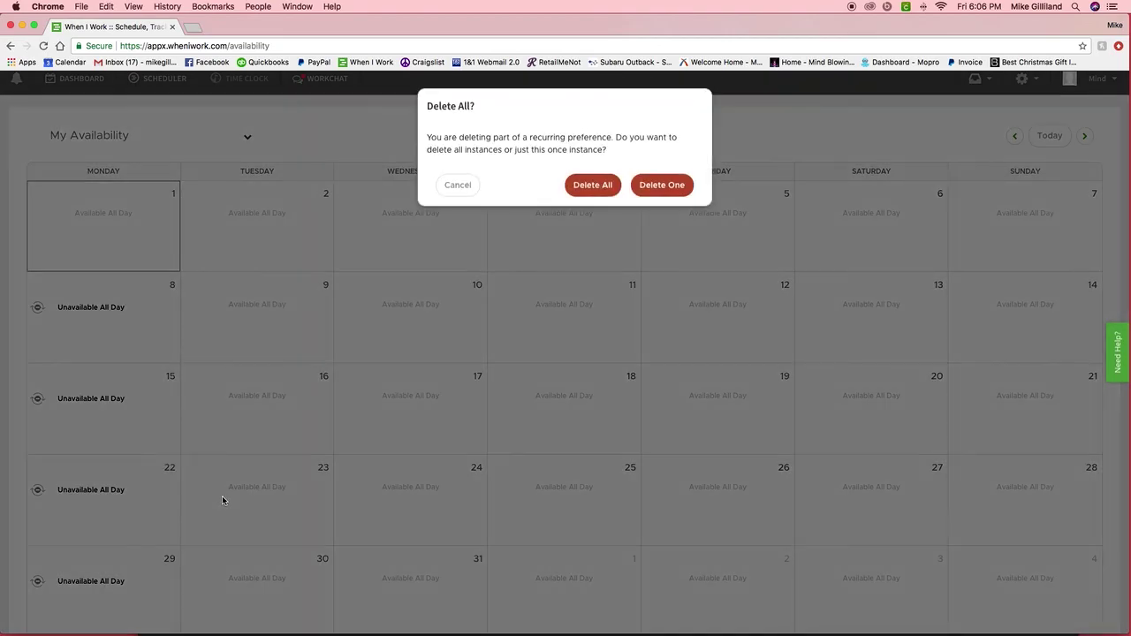
click(594, 185)
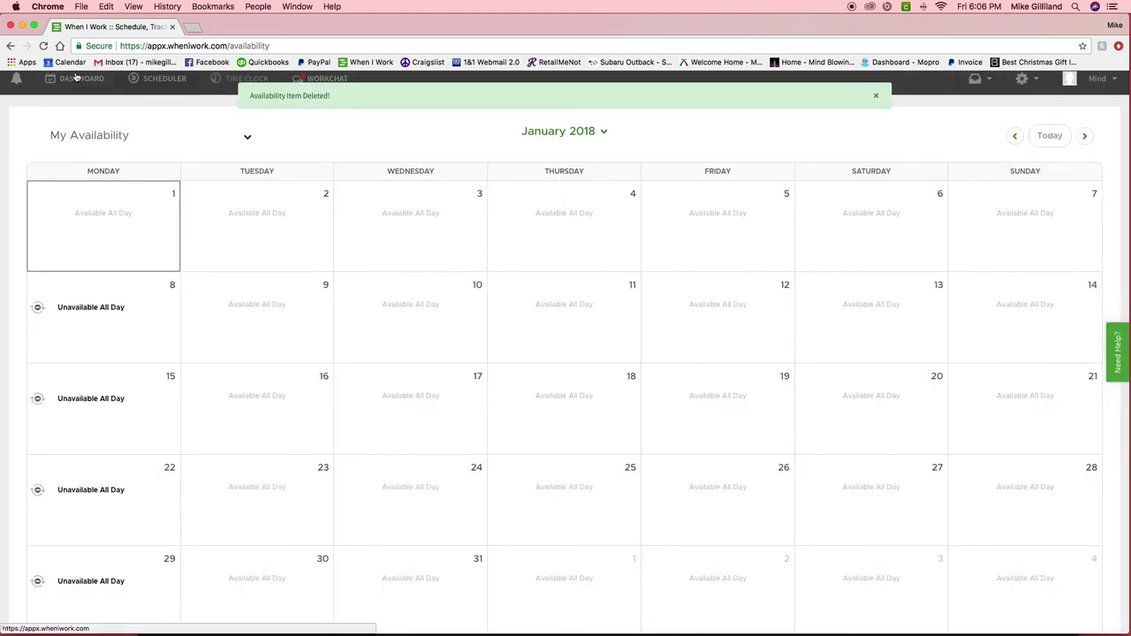
scroll(95, 136, up, 1)
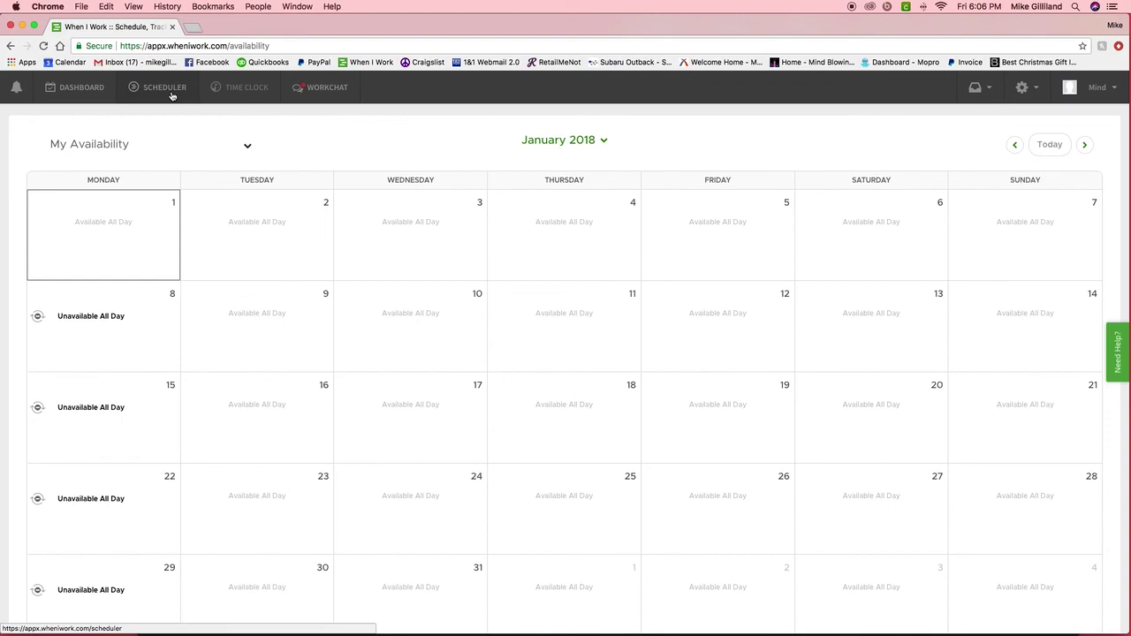
mouse_move(853, 202)
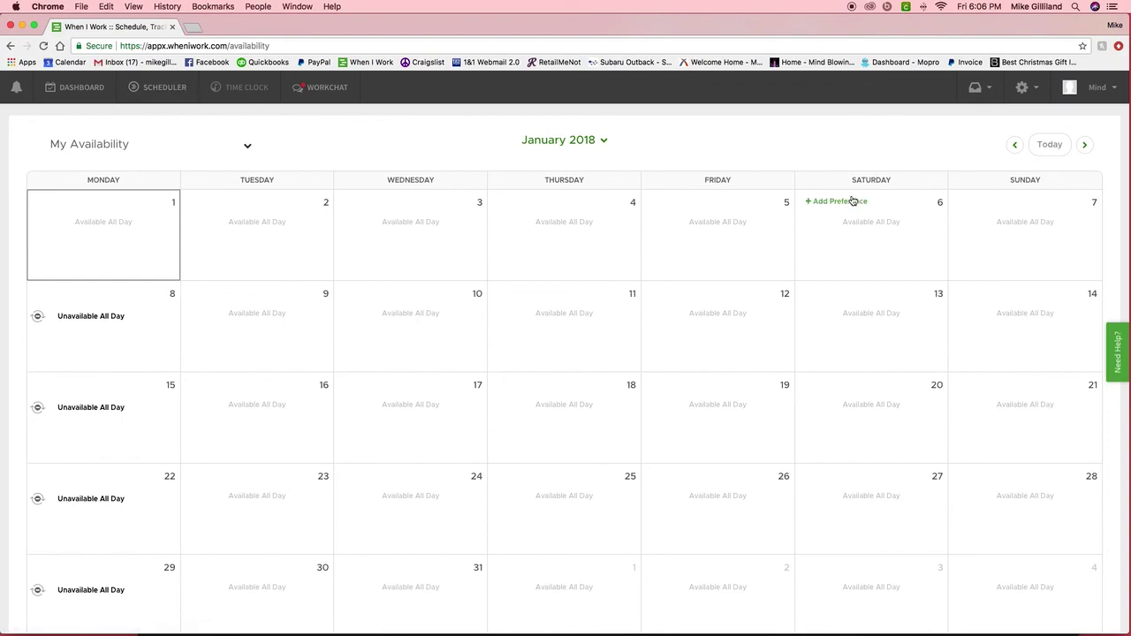